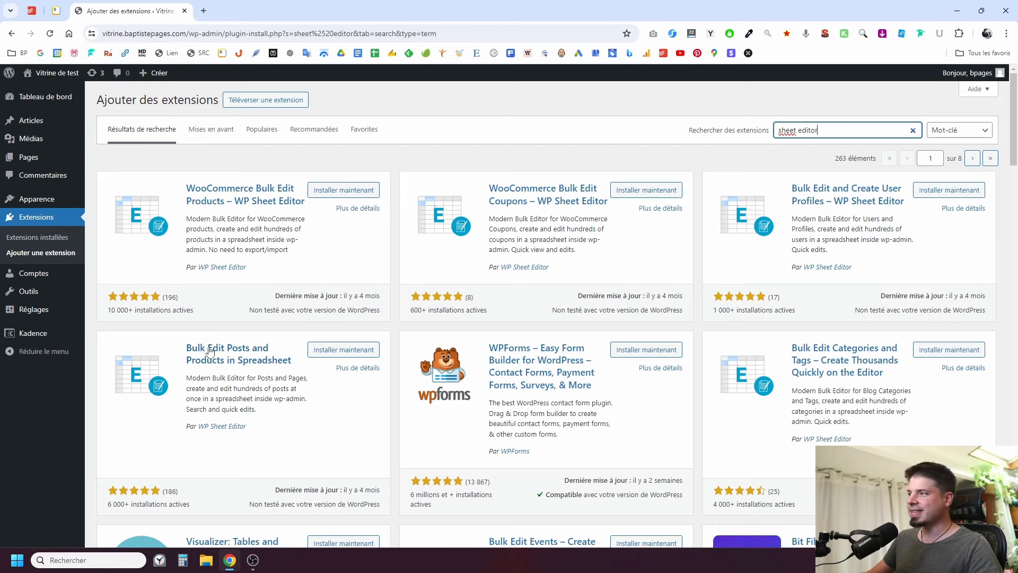
# - Install and activate the "Bulk Edit Posts and Products in Spreadsheet" plugin and allow its update notifications
pyautogui.click(343, 350)
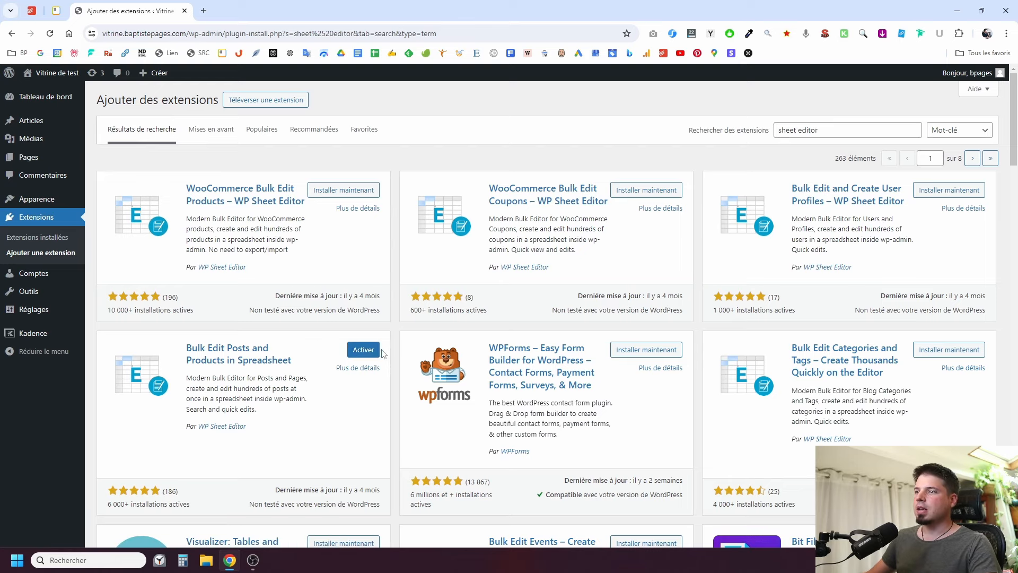
pyautogui.click(370, 351)
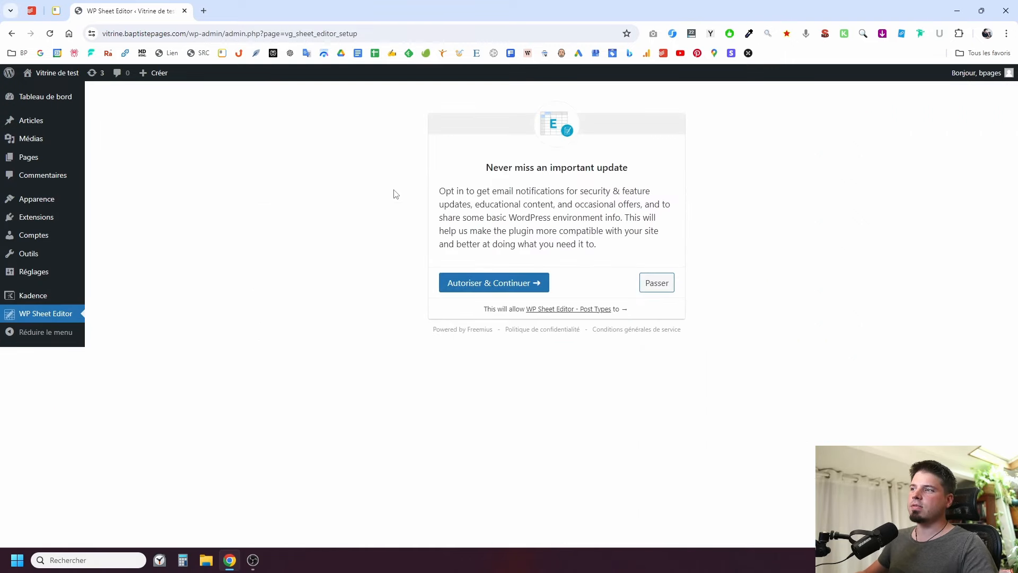
pyautogui.click(524, 284)
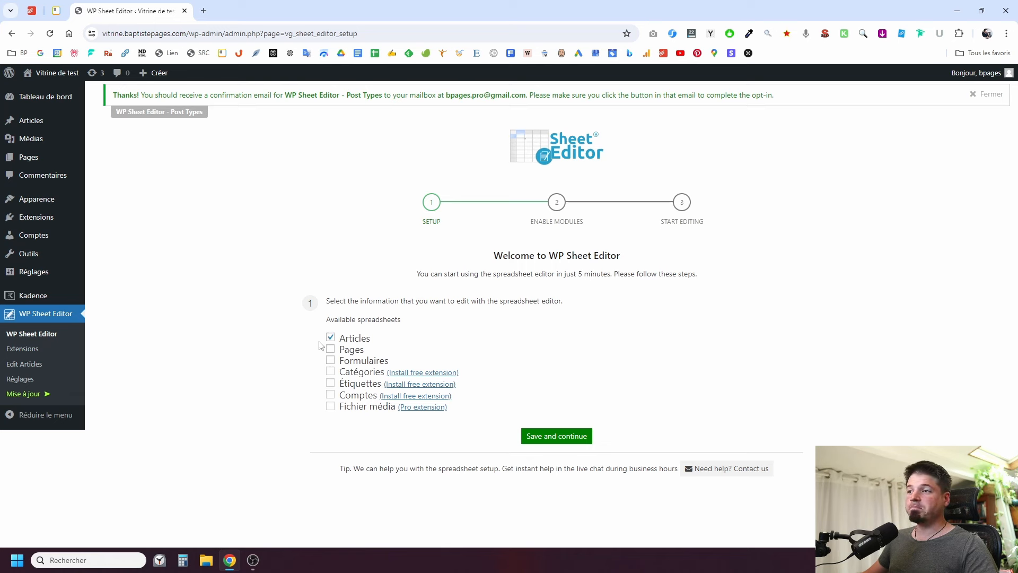
# - Limit the information to edit with the spreadsheet editor to Articles and save the setup
pyautogui.click(331, 360)
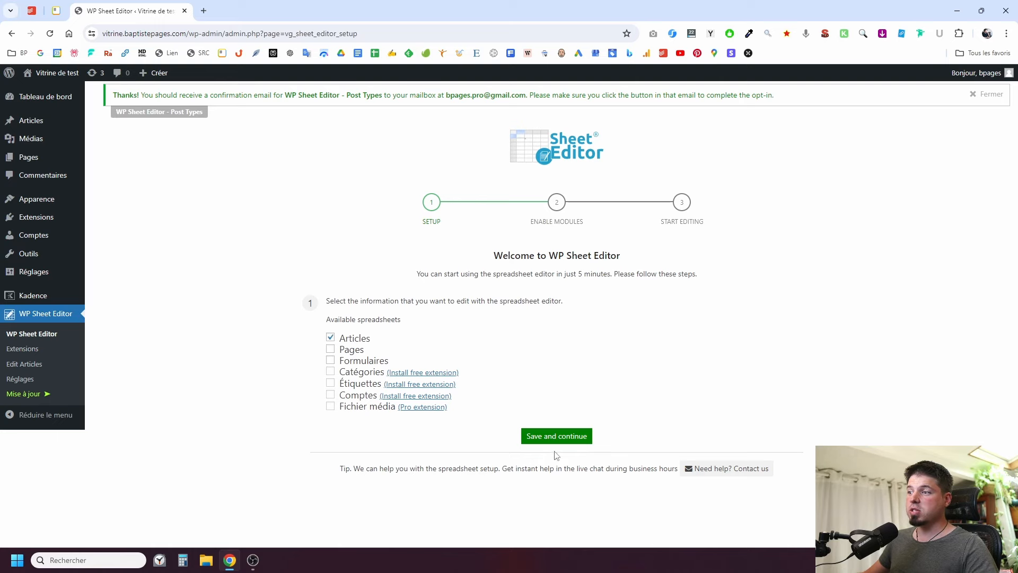
pyautogui.click(557, 436)
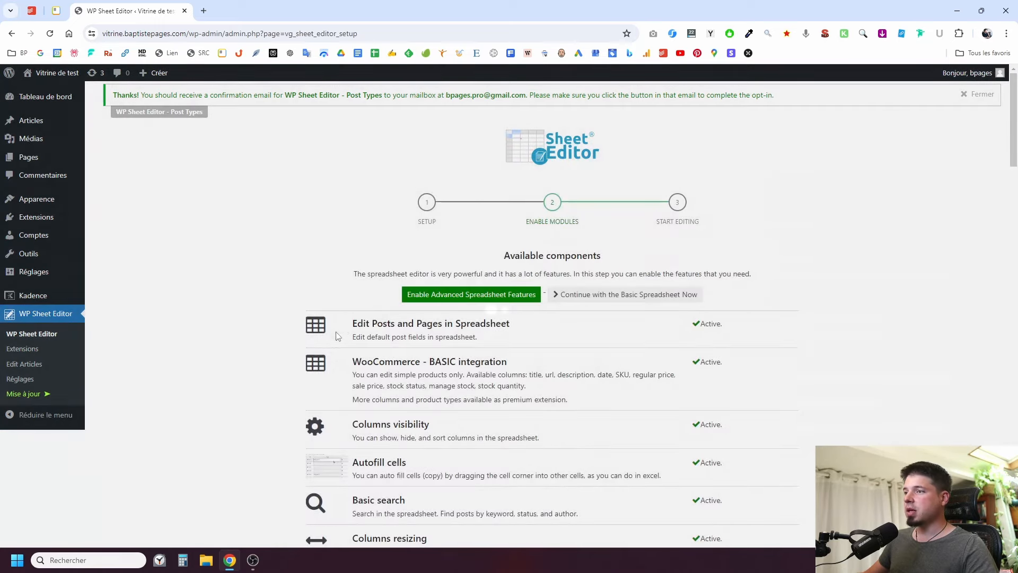
# - Review the available modules and paid extensions, and continue with the basic spreadsheet
pyautogui.scroll(-10, 568, 345)
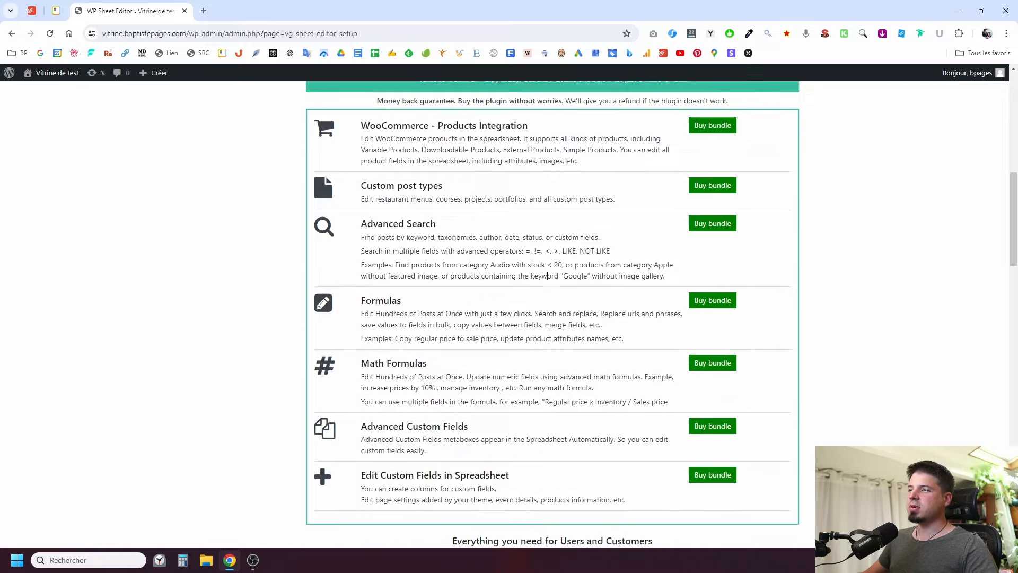
pyautogui.scroll(-2, 571, 259)
pyautogui.scroll(5, 256, 347)
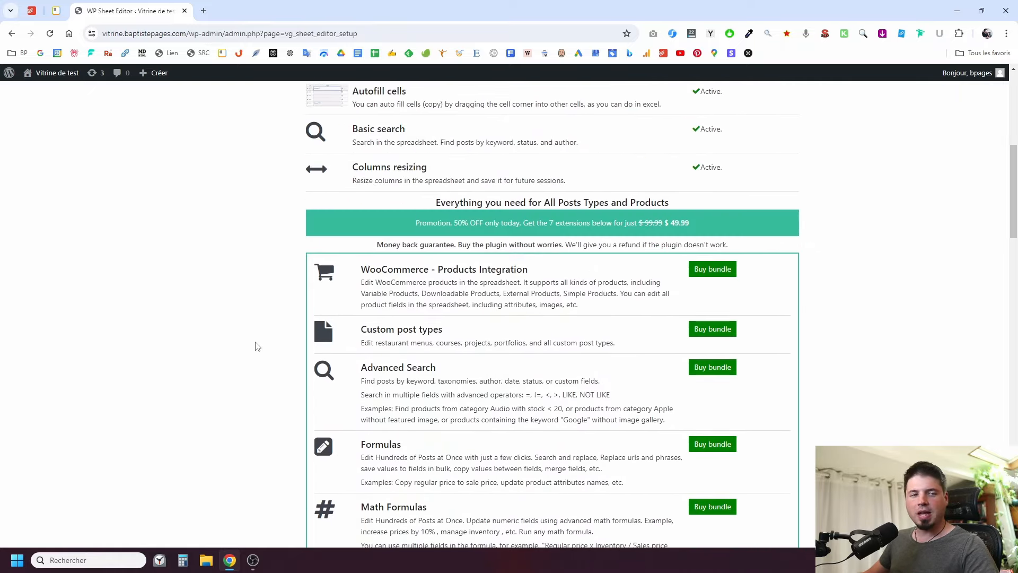
pyautogui.scroll(-7, 417, 341)
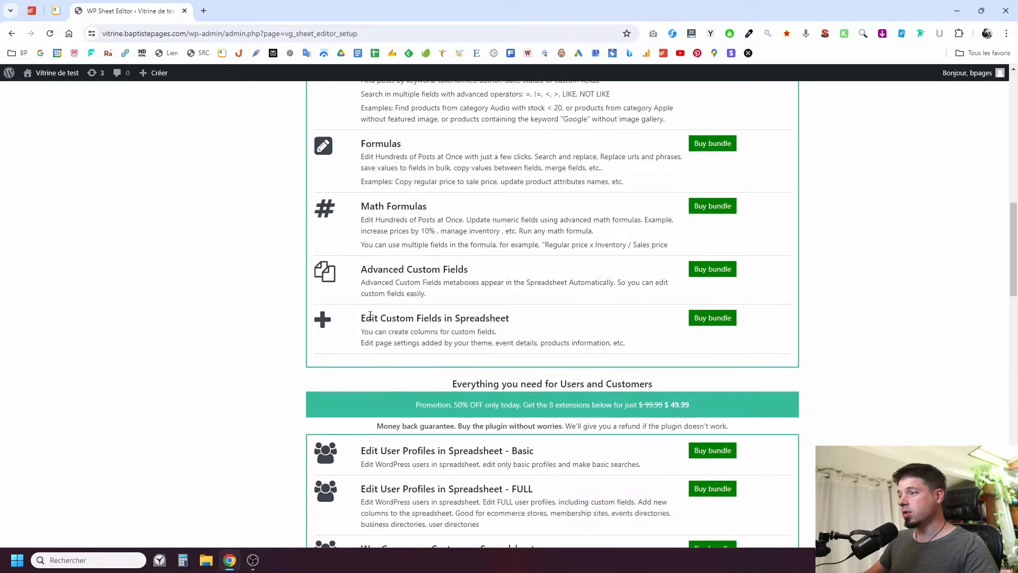
pyautogui.scroll(6, 283, 309)
pyautogui.scroll(7, 283, 308)
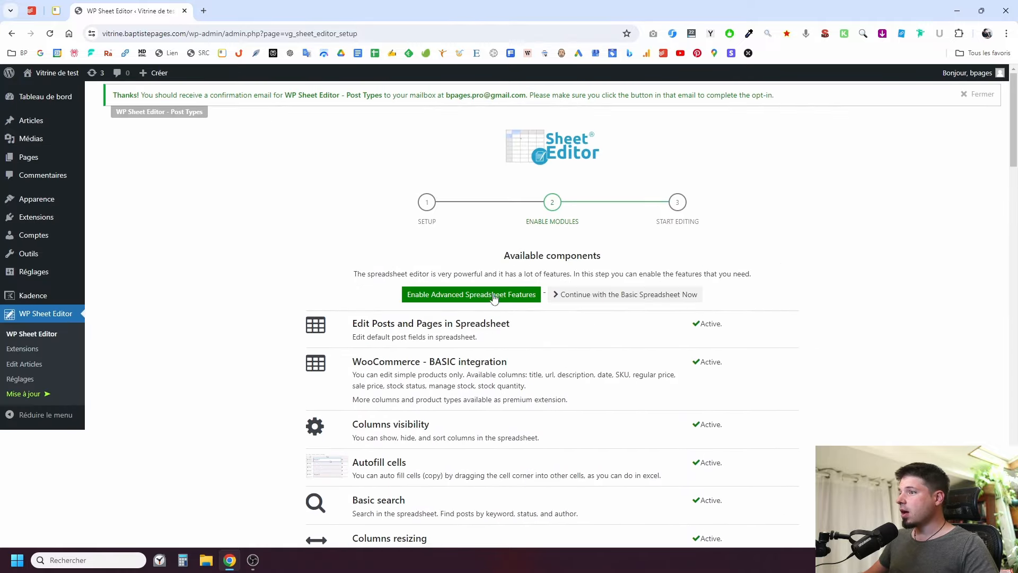
pyautogui.scroll(-6, 541, 272)
pyautogui.scroll(4, 404, 257)
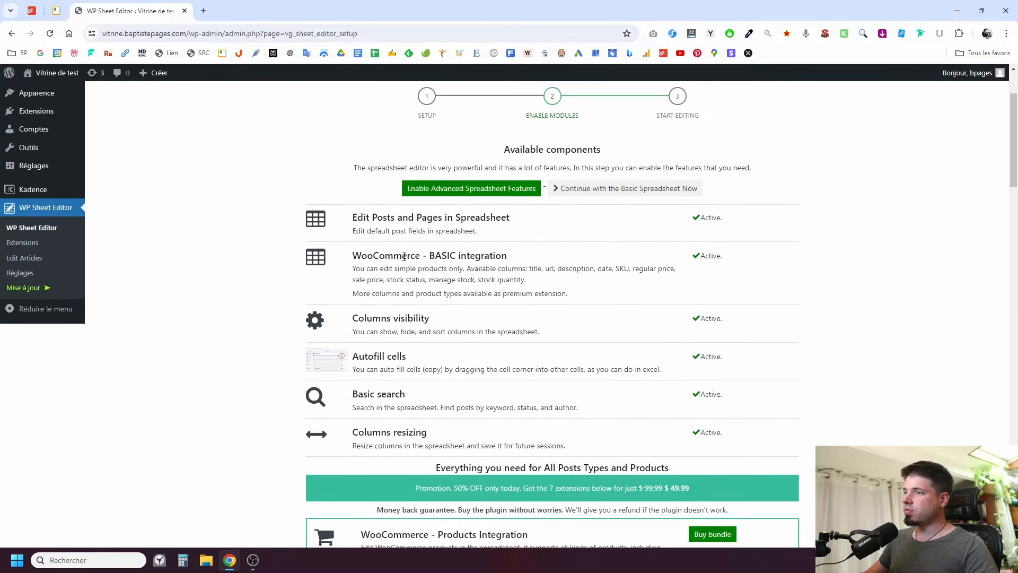
pyautogui.click(610, 190)
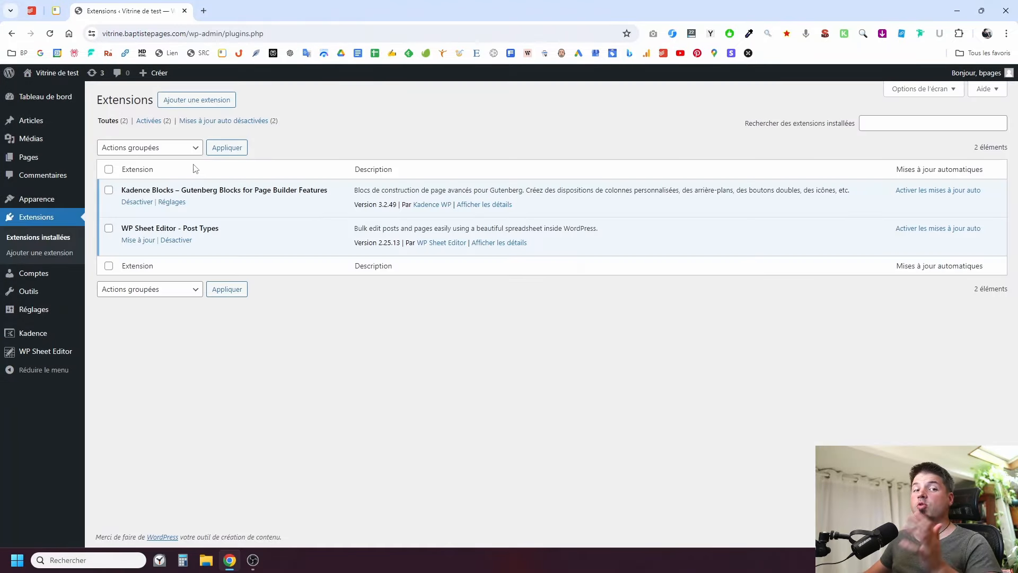
# - Copy the ten "Les bienfaits de l'encens" titles from the StackEdit document and return to the articles spreadsheet
pyautogui.moveTo(22, 123)
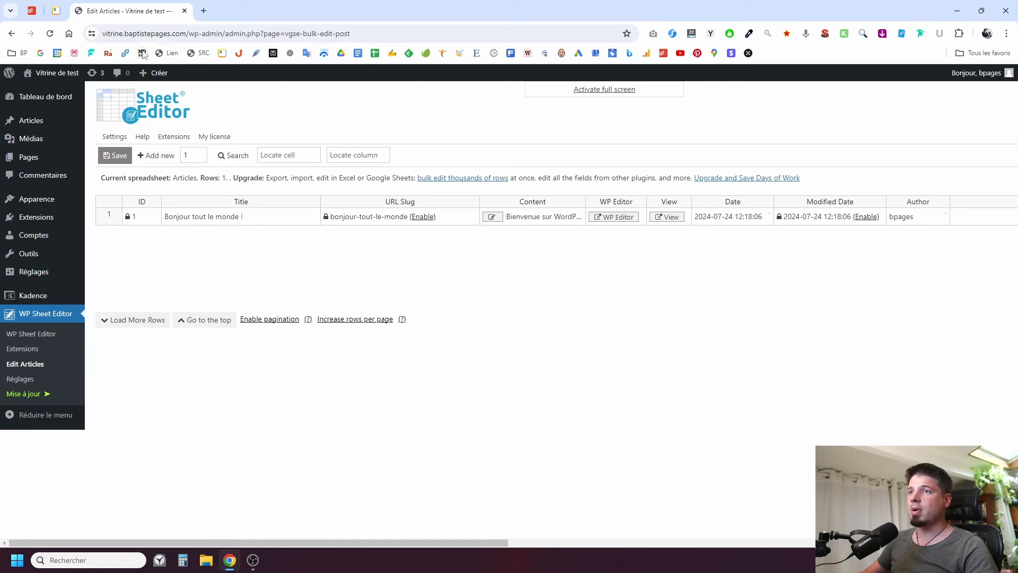
pyautogui.click(56, 11)
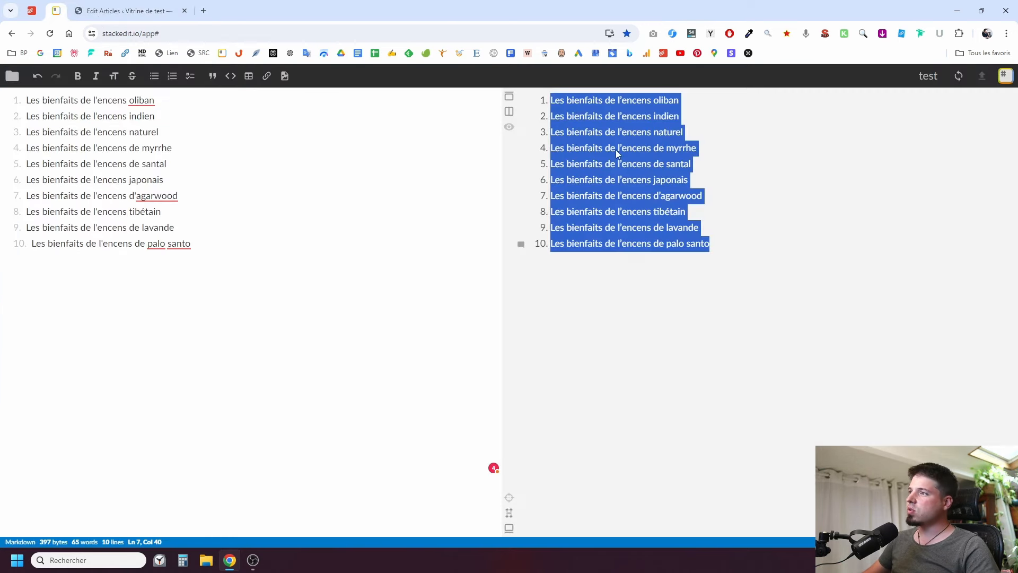
pyautogui.rightClick(598, 100)
pyautogui.click(634, 111)
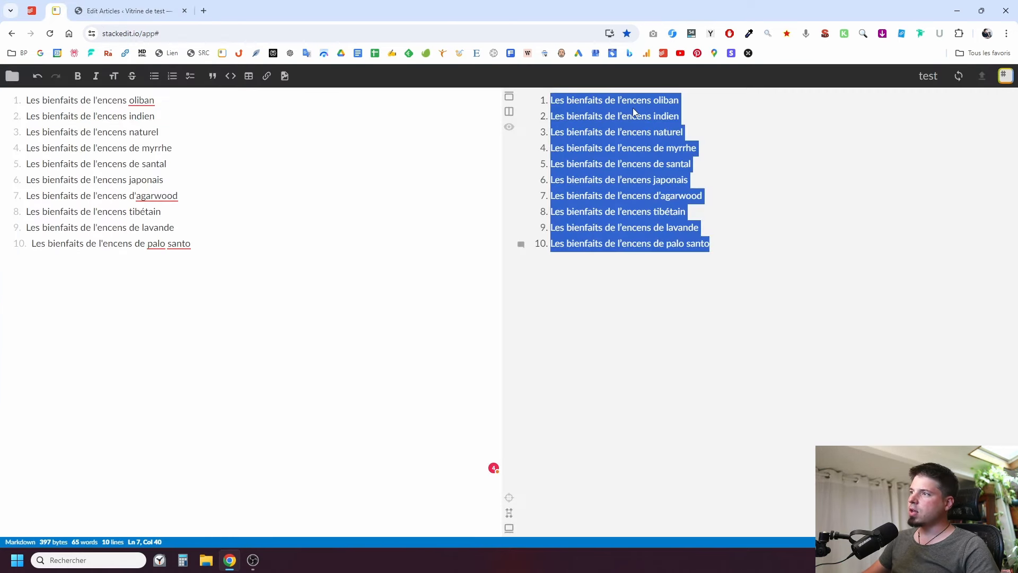
pyautogui.click(175, 8)
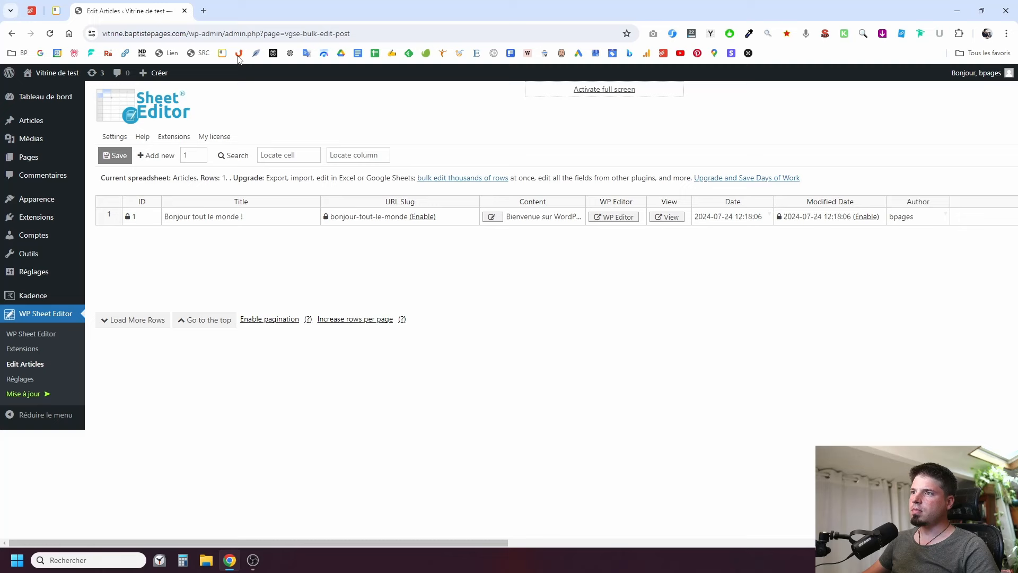
pyautogui.click(56, 11)
pyautogui.click(160, 10)
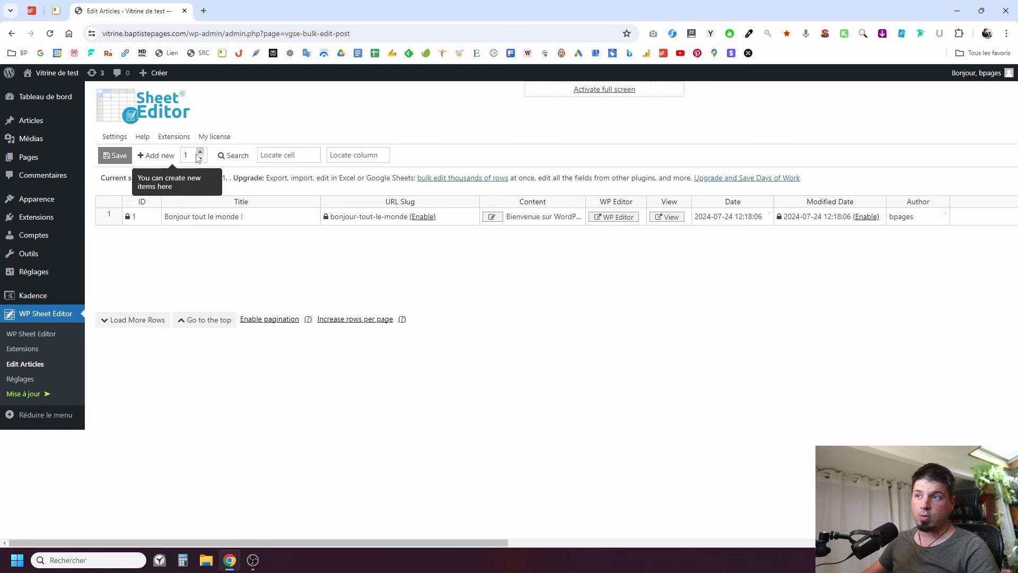
# - Add 10 new rows to the articles spreadsheet
pyautogui.doubleClick(184, 155)
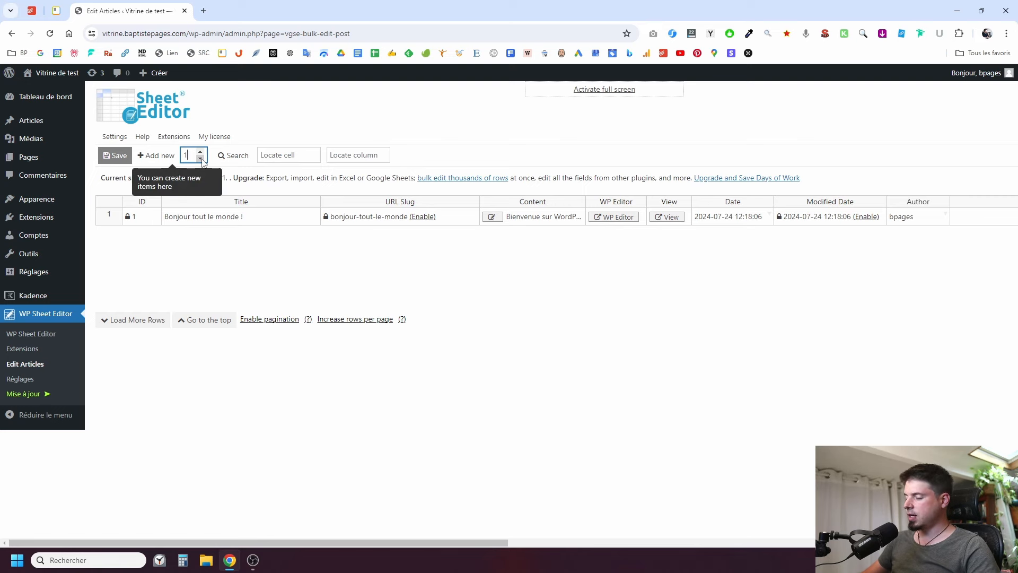
pyautogui.click(195, 146)
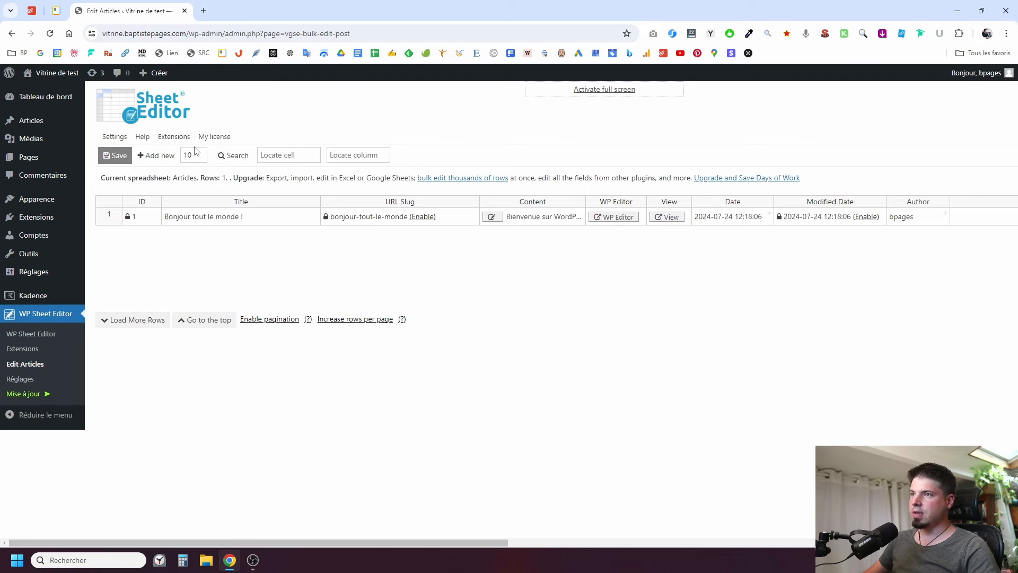
pyautogui.click(148, 158)
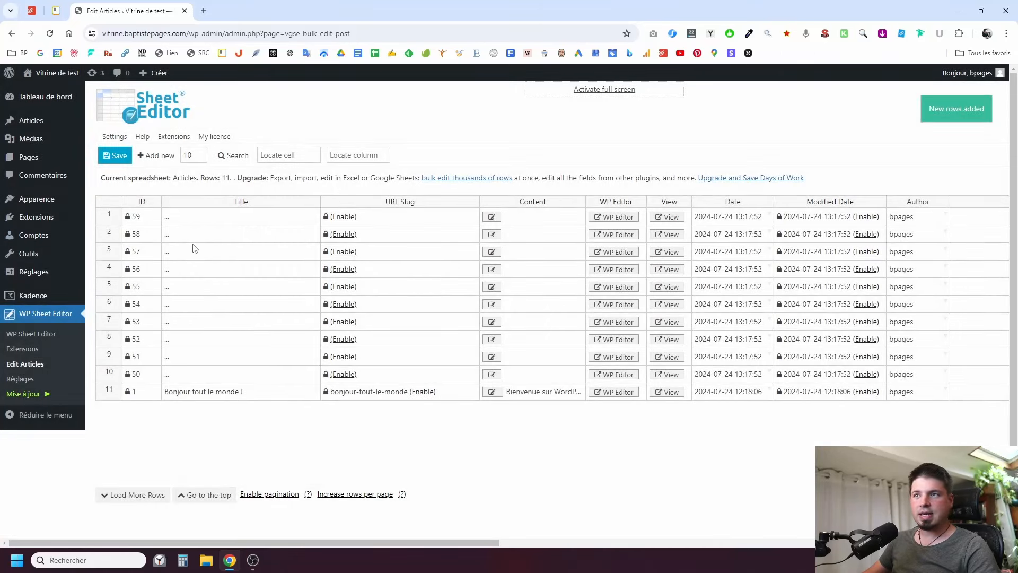
# - Paste the ten copied incense titles into the Title column, starting at the first row
pyautogui.click(205, 220)
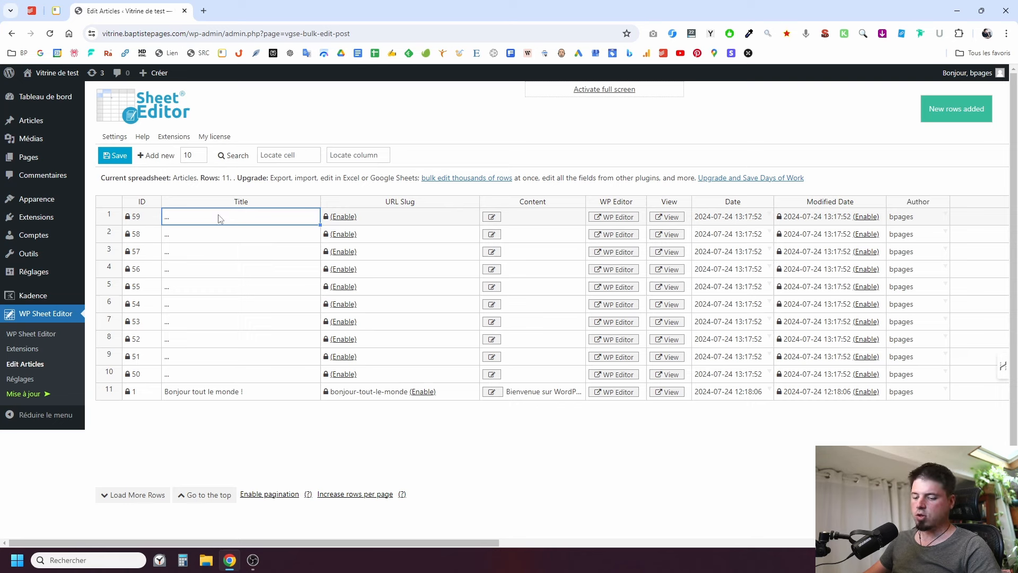
pyautogui.write("Les bienfaits de l'encens oliban Les bienfaits de l'encens indien Les bienfaits de l'encens naturel Les bienfaits de l'encens de myrrhe Les bienfaits de l'encens de santal Les bienfaits de l'encens japonais Les bienfaits de l'encens d'agarwood Les bienfaits de l'encens tibétain Les bienfaits de l'encens de lavande Les bienfaits de l'encens de palo santo")
# - Check the pasted article titles row by row in the Title column
pyautogui.click(236, 232)
pyautogui.click(245, 218)
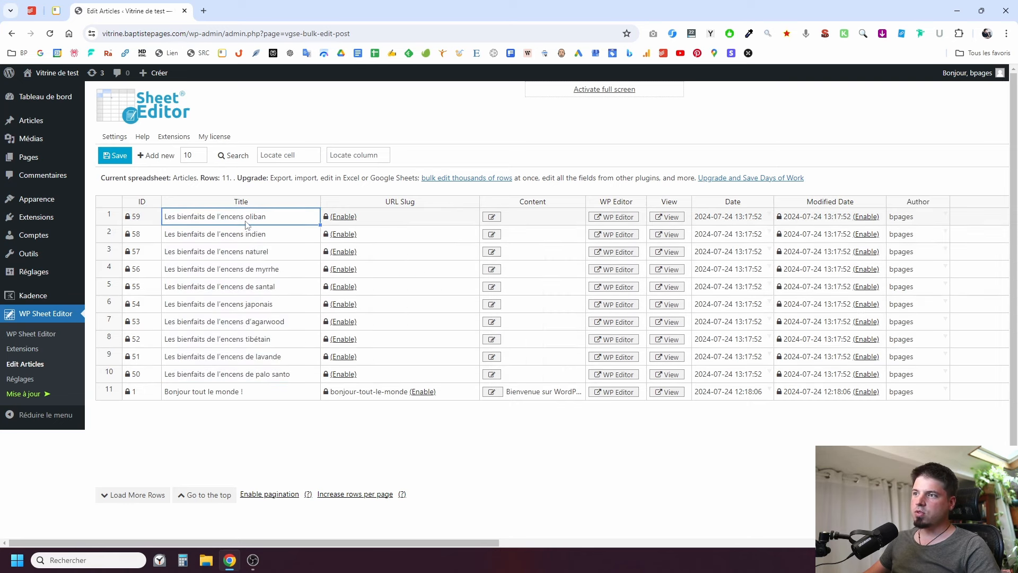
pyautogui.click(242, 246)
pyautogui.click(237, 214)
pyautogui.click(195, 240)
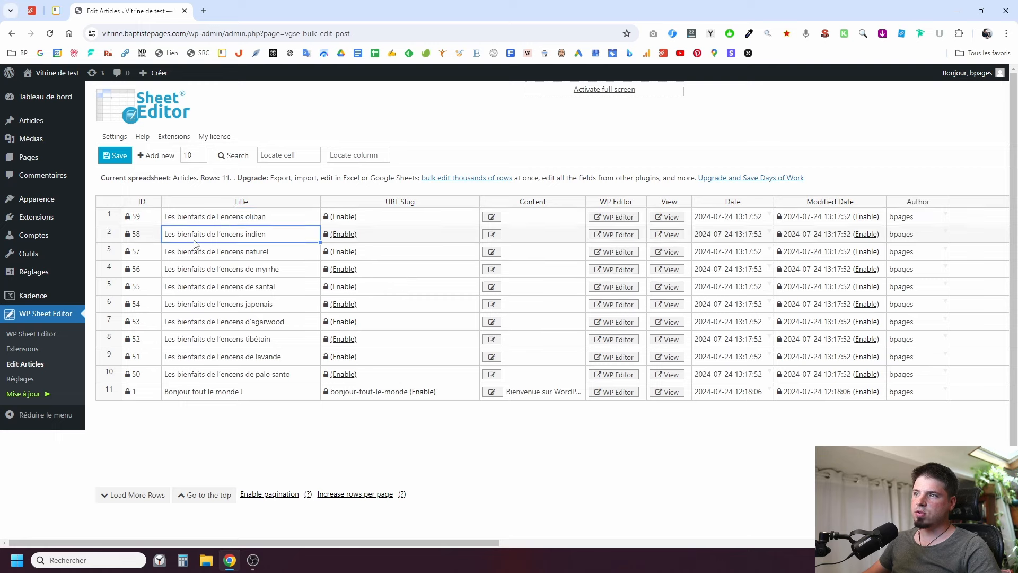
pyautogui.click(187, 258)
pyautogui.click(212, 273)
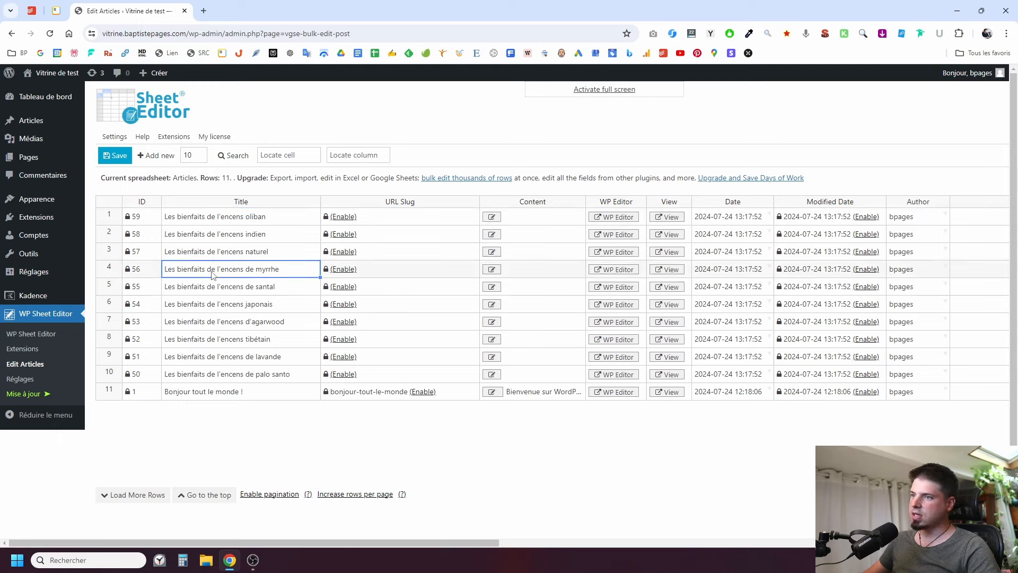
pyautogui.click(239, 290)
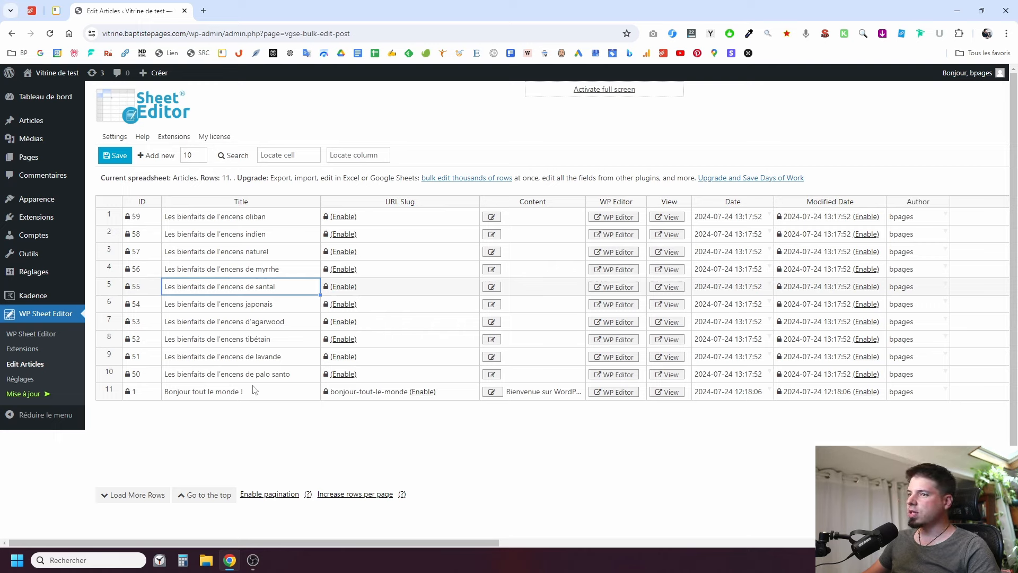
# - Examine the other article columns, including URL Slug, Excerpt, Status, Comments and Featured Image
pyautogui.click(399, 222)
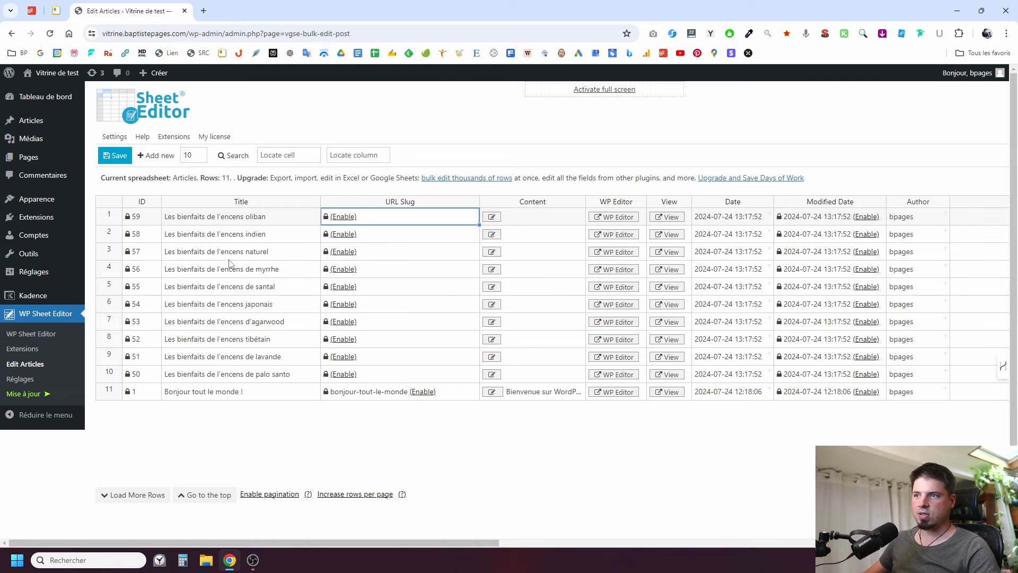
pyautogui.hscroll(10, 229, 264)
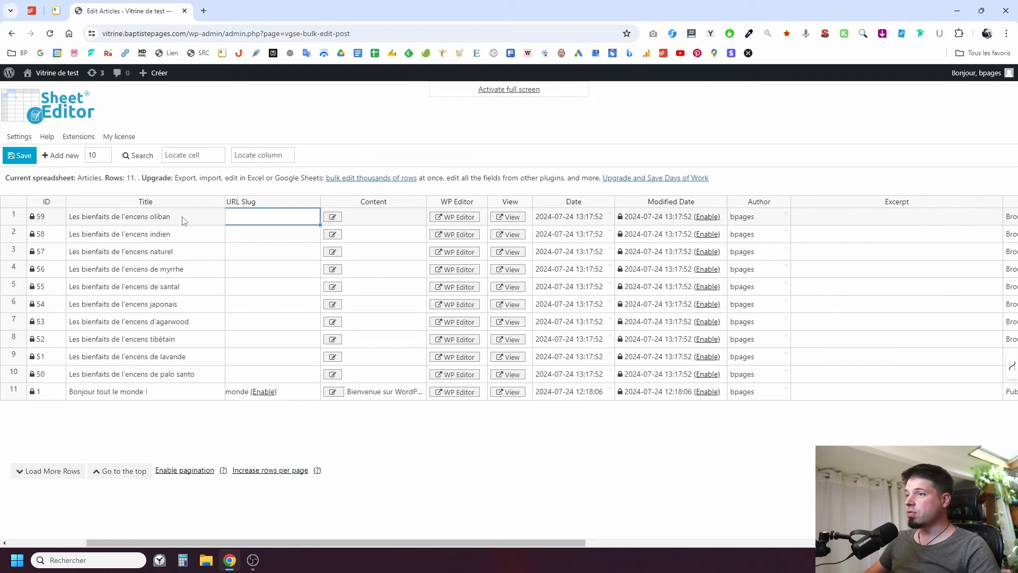
pyautogui.hscroll(10, 506, 241)
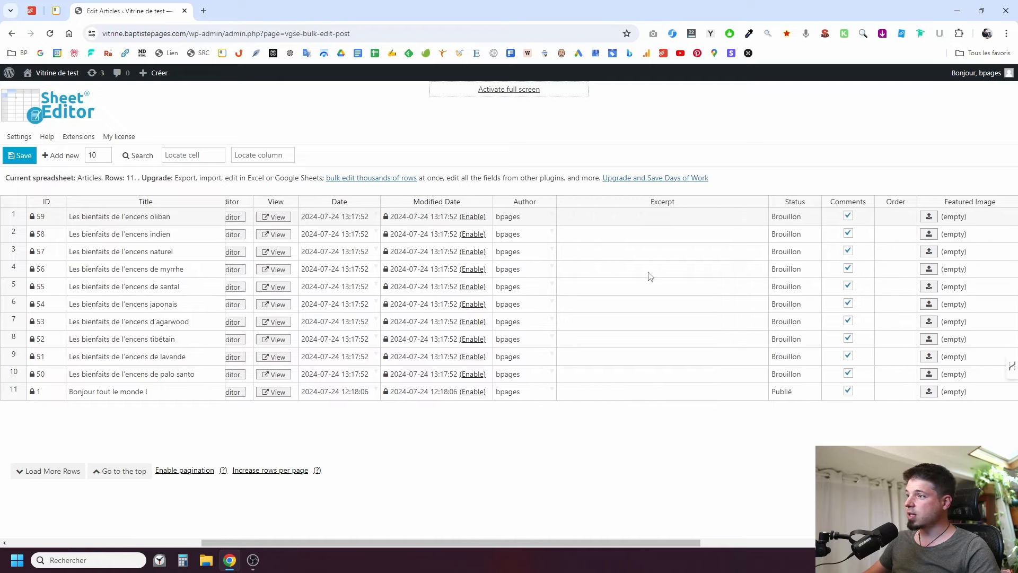
pyautogui.hscroll(5, 507, 261)
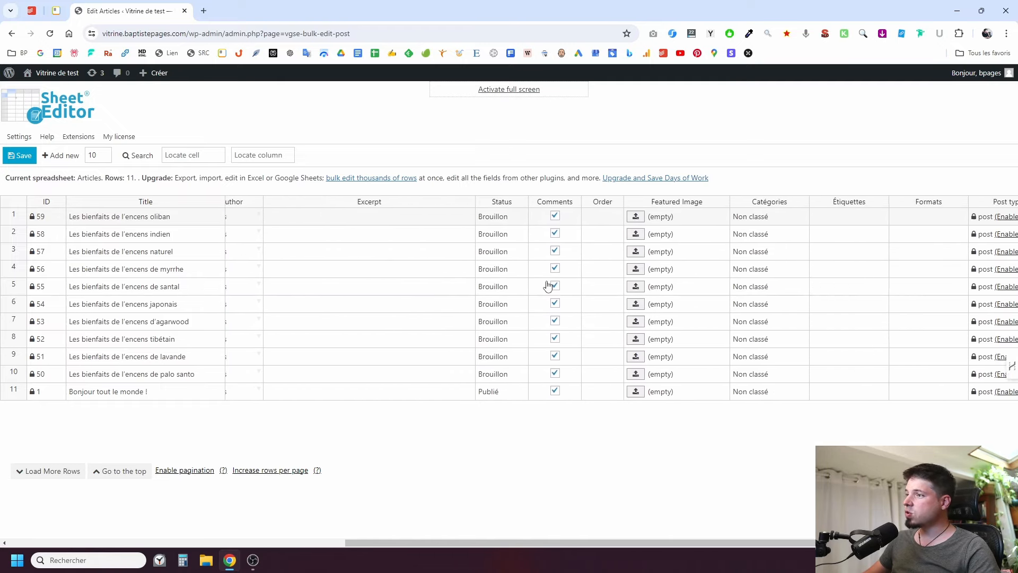
pyautogui.hscroll(-8, 456, 281)
pyautogui.hscroll(-10, 525, 293)
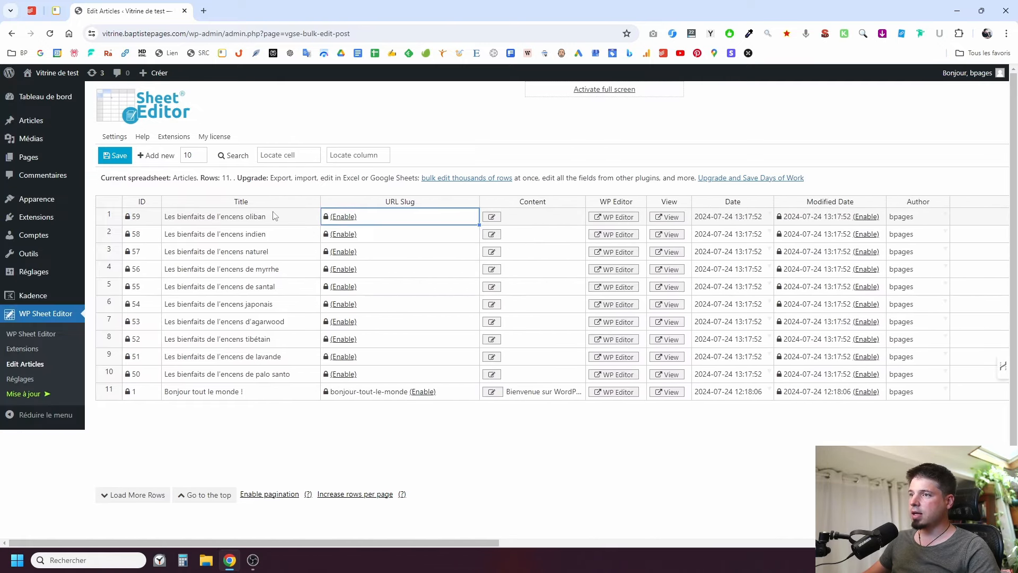
# - Replace the "Non classé" category of the first article with a new category named "Encens"
pyautogui.hscroll(15, 226, 365)
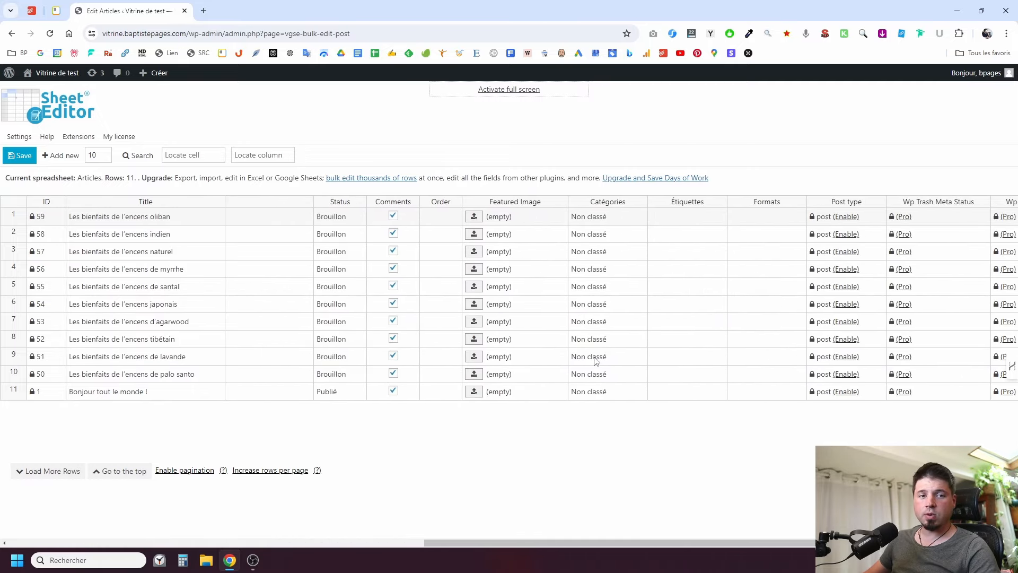
pyautogui.doubleClick(608, 221)
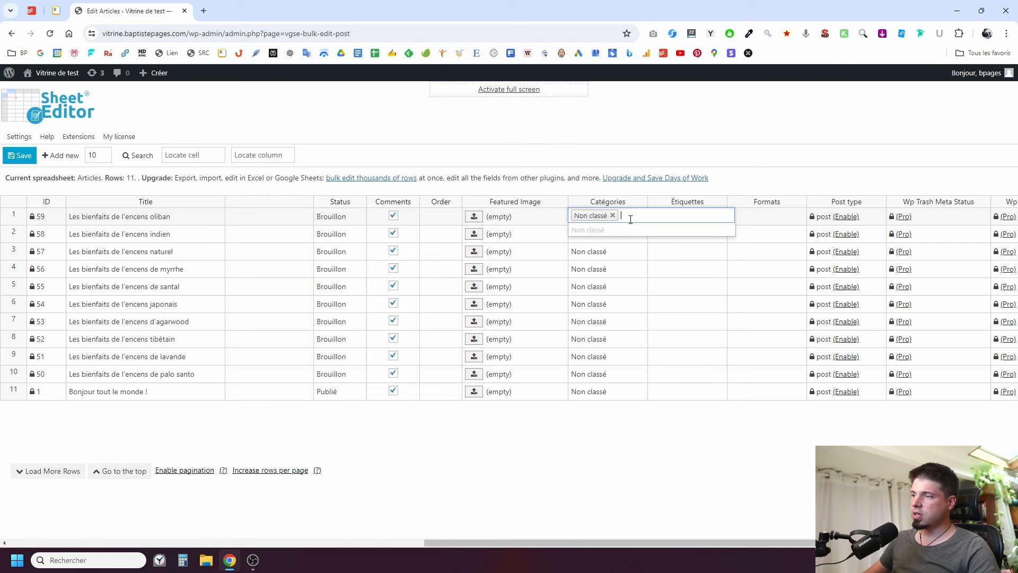
pyautogui.write('encens')
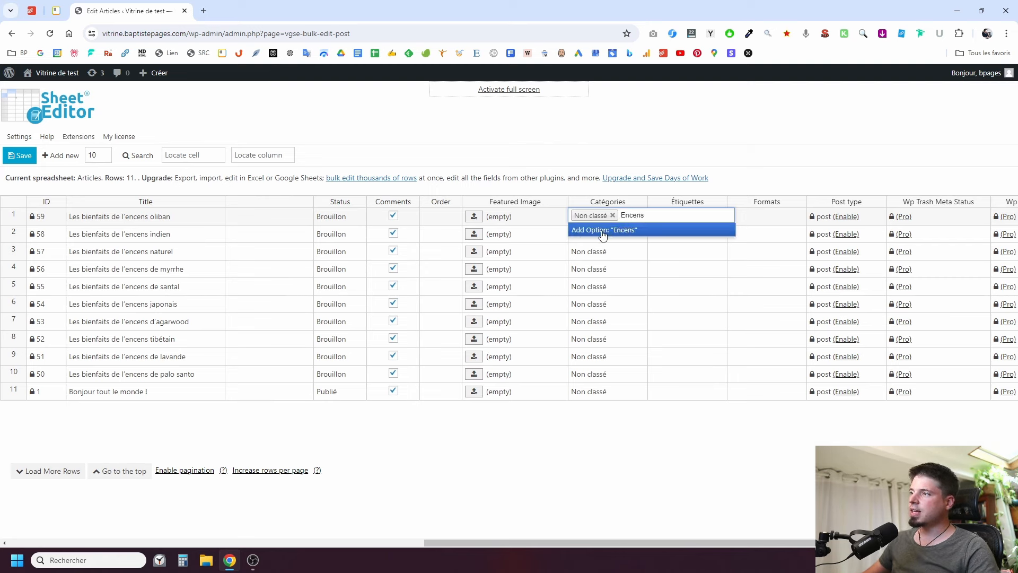
pyautogui.click(604, 230)
pyautogui.click(613, 215)
pyautogui.click(618, 237)
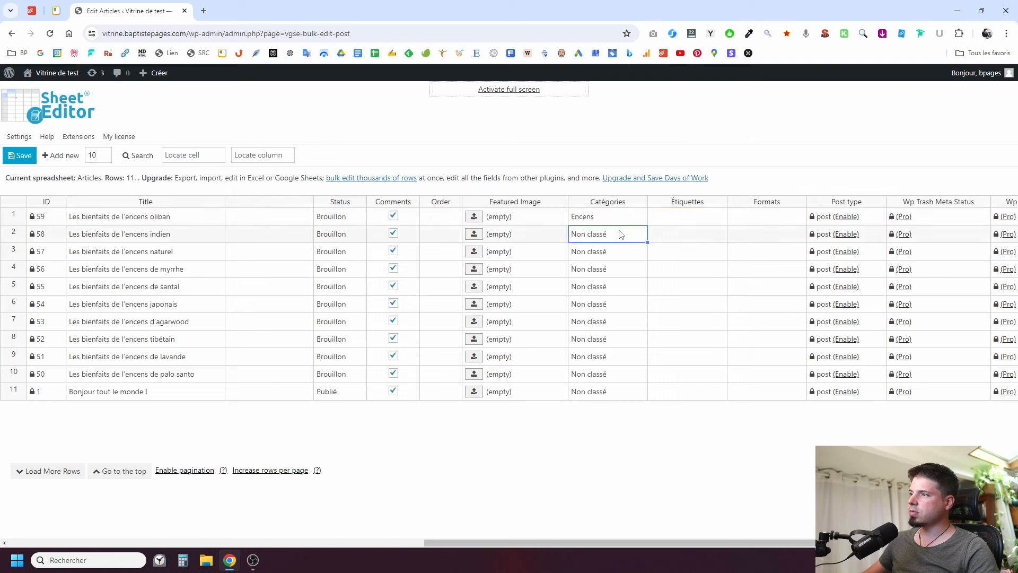
# - Copy the "Encens" category from the first article to the articles in rows 2 to 10
pyautogui.click(605, 220)
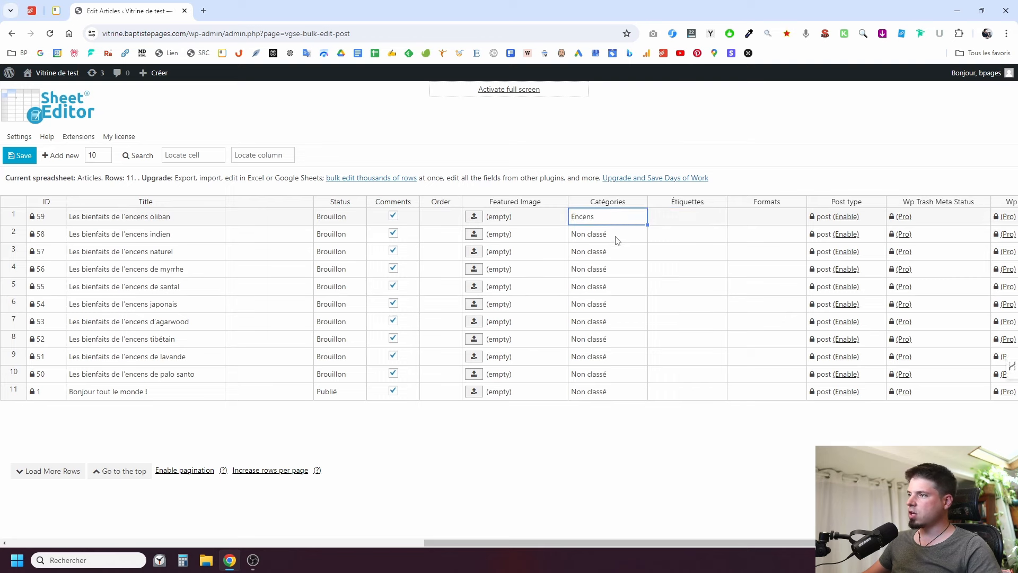
pyautogui.moveTo(615, 238); pyautogui.dragTo(605, 372)
pyautogui.write('Encens')
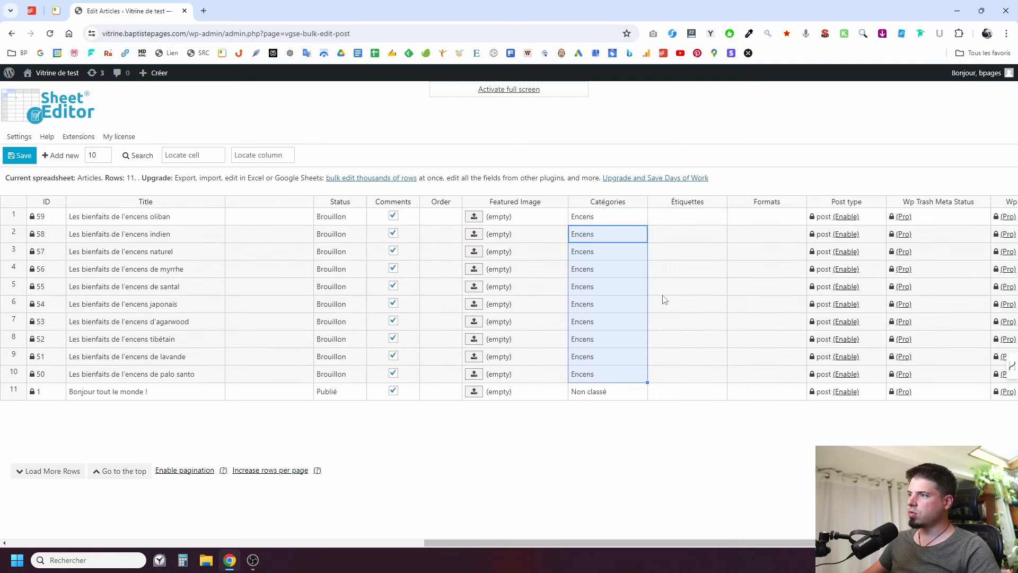
# - Save the article changes in the spreadsheet, accepting that they are not reversible, and close the save dialog
pyautogui.click(685, 265)
pyautogui.hscroll(3, 647, 290)
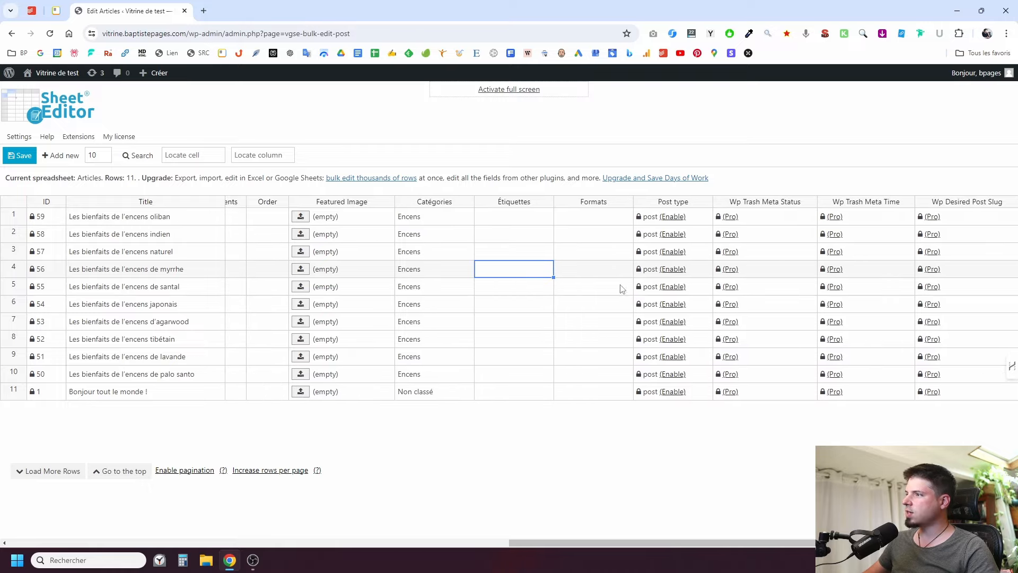
pyautogui.click(509, 218)
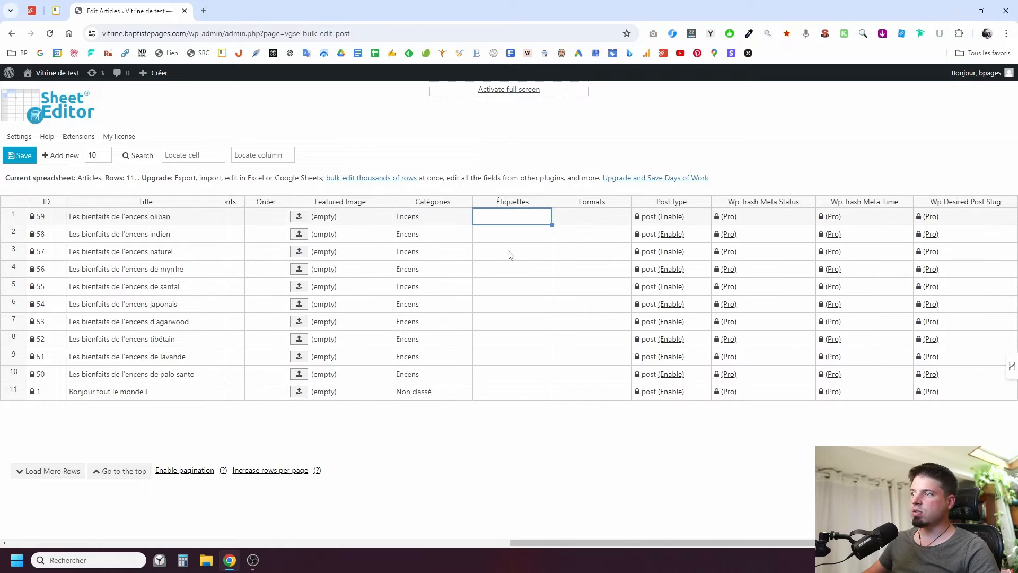
pyautogui.hscroll(-5, 465, 268)
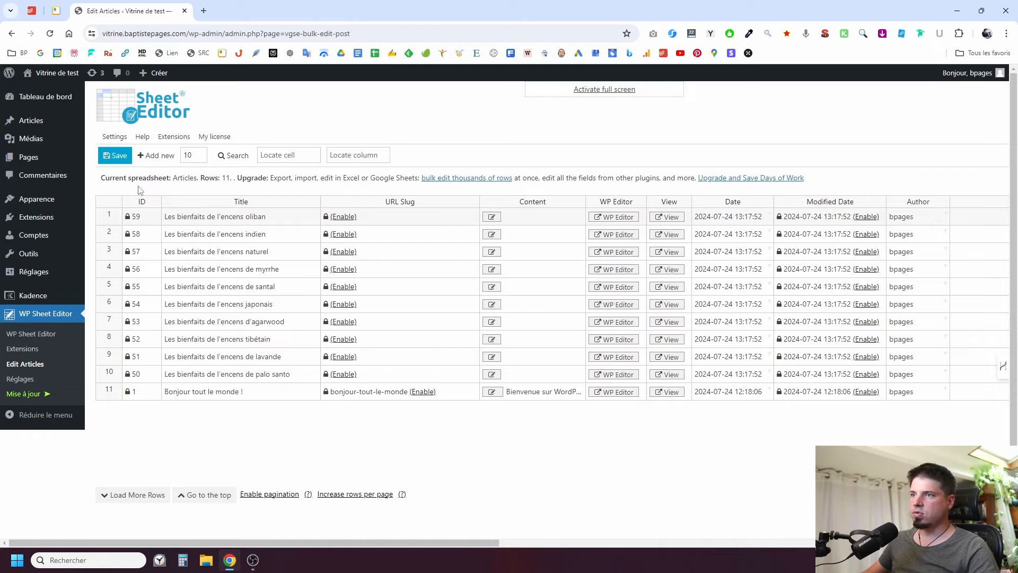
pyautogui.click(113, 155)
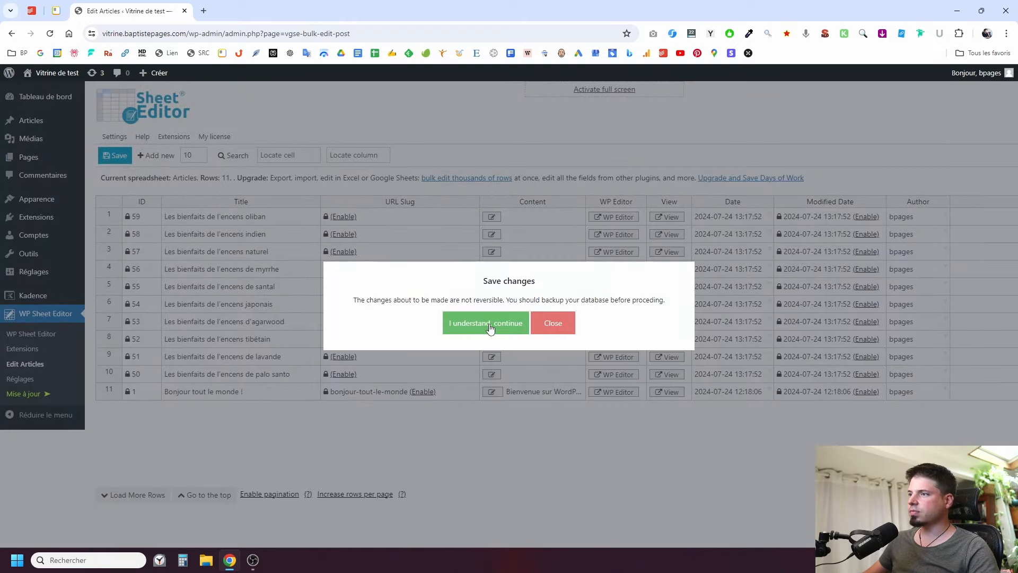
pyautogui.click(489, 324)
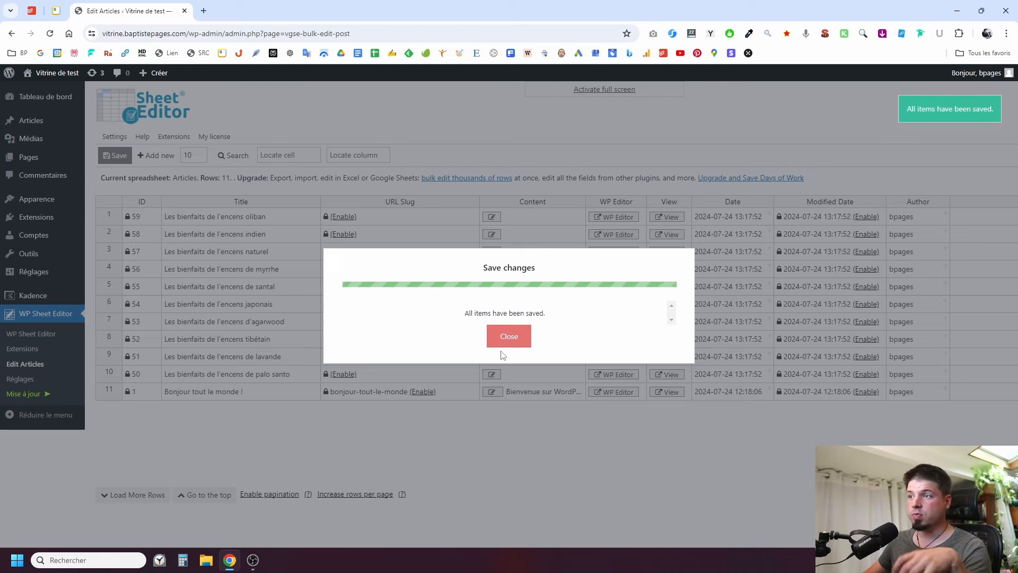
pyautogui.click(530, 345)
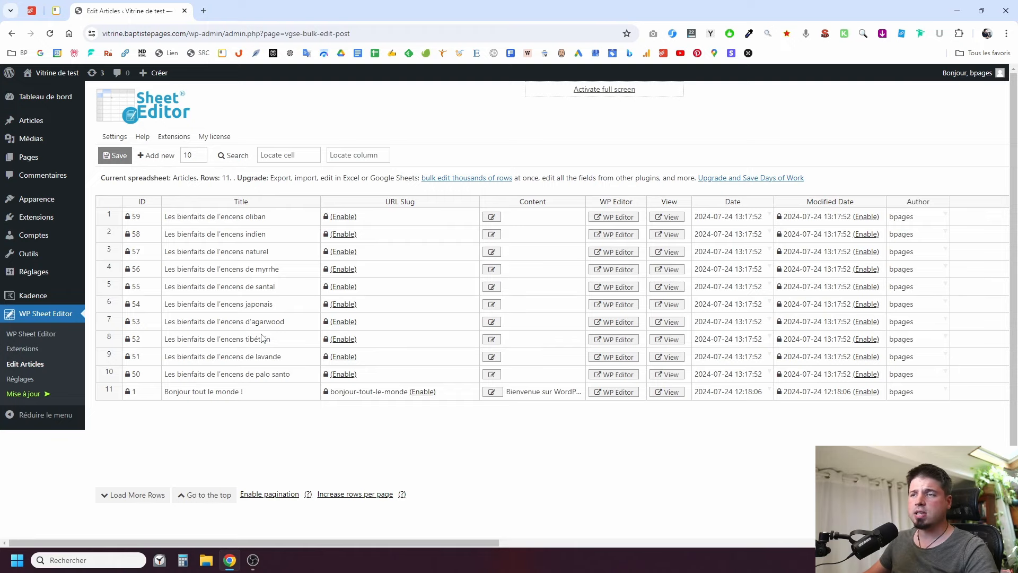
# - Open the list of all WordPress articles and check the categories assigned to the incense drafts
pyautogui.click(33, 126)
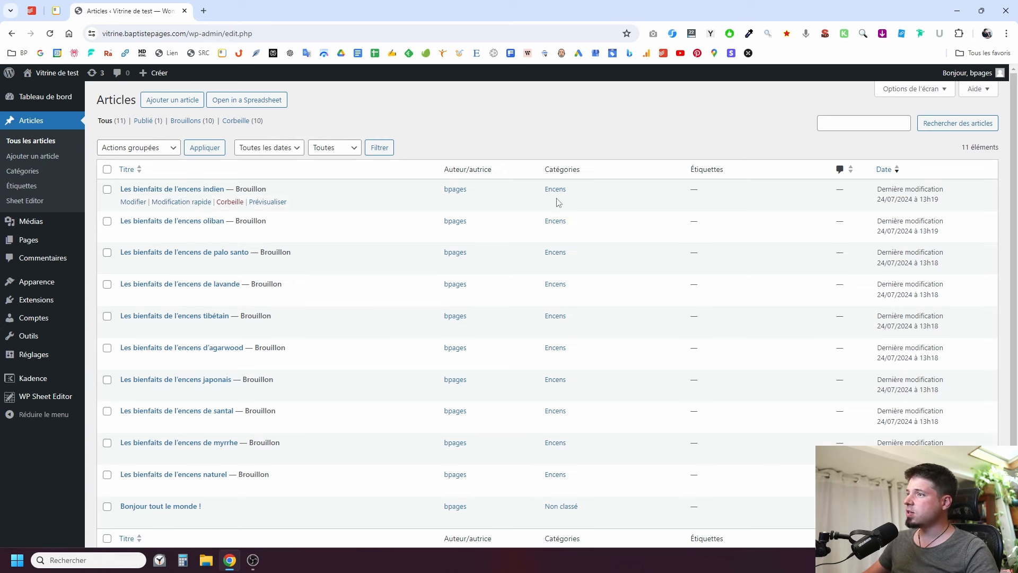
pyautogui.moveTo(555, 197); pyautogui.dragTo(581, 212)
pyautogui.click(540, 202)
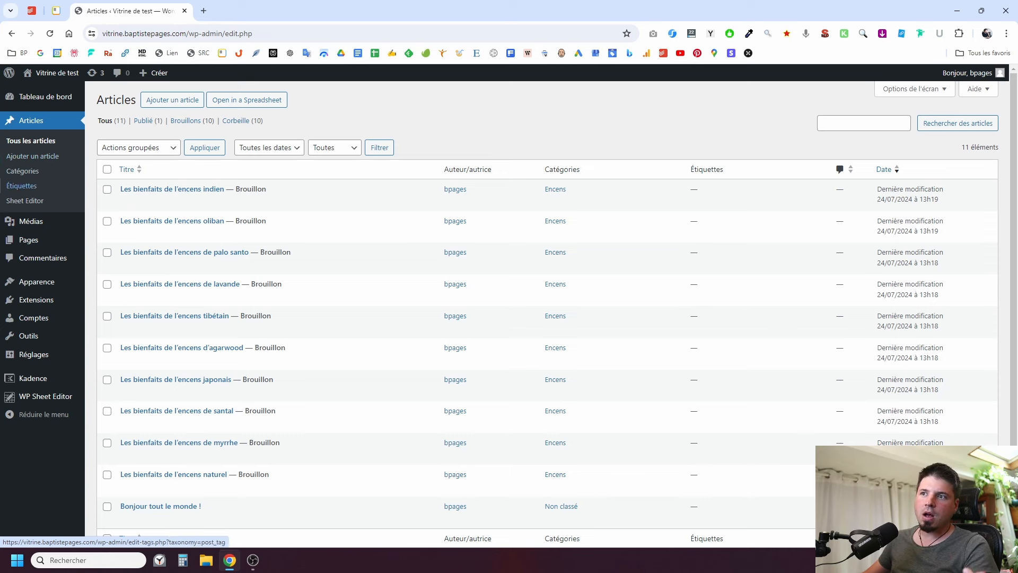
# - Reopen the articles in the Sheet Editor spreadsheet and examine the columns from Title through Wp Desired Post Slug
pyautogui.click(32, 204)
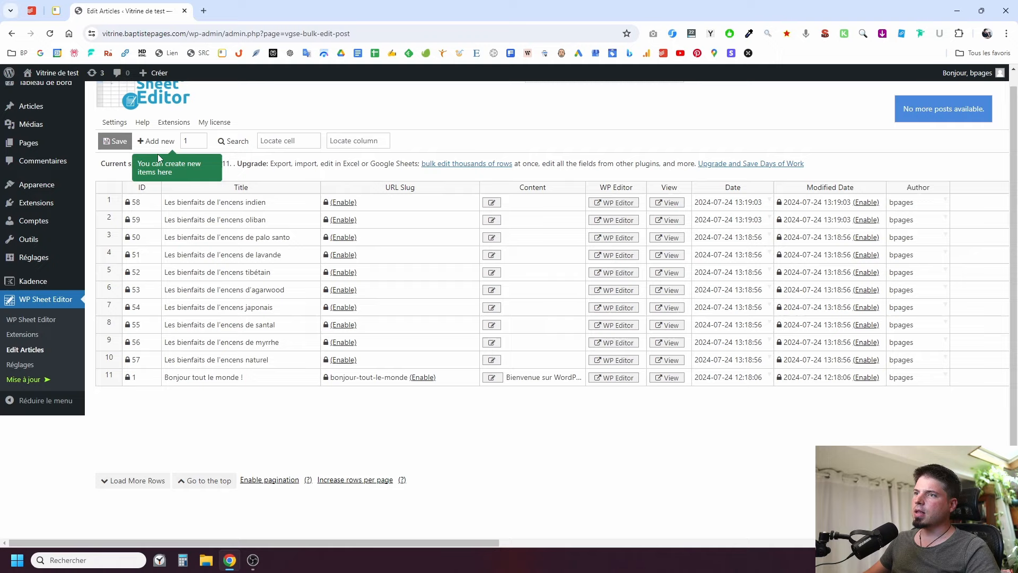
pyautogui.click(249, 187)
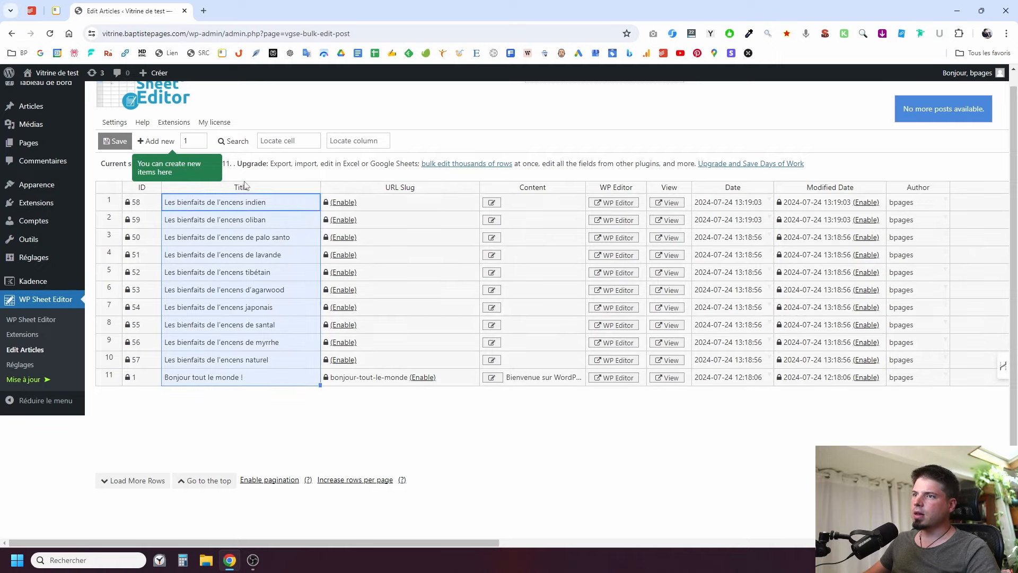
pyautogui.hscroll(10, 256, 184)
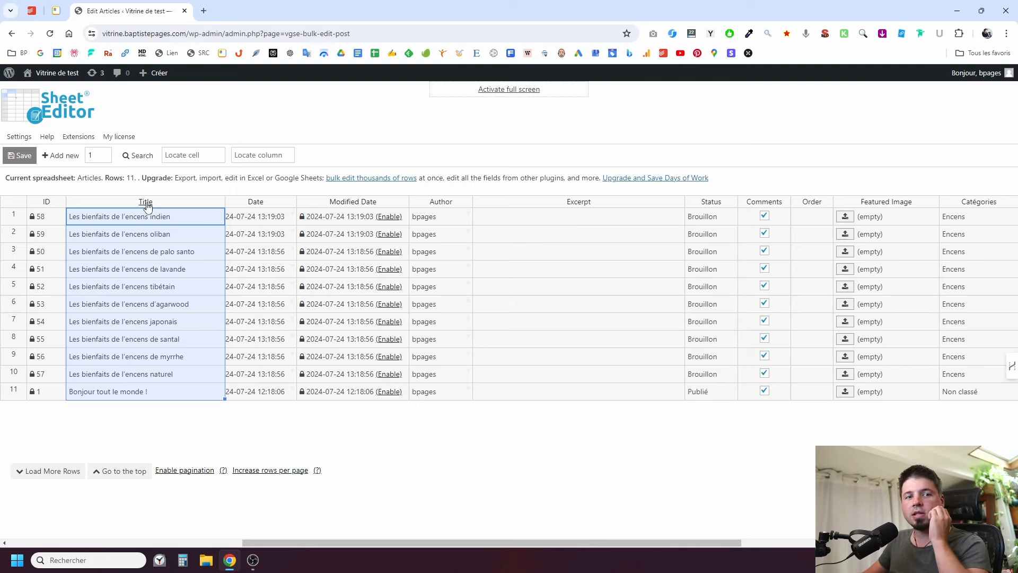
pyautogui.hscroll(6, 110, 237)
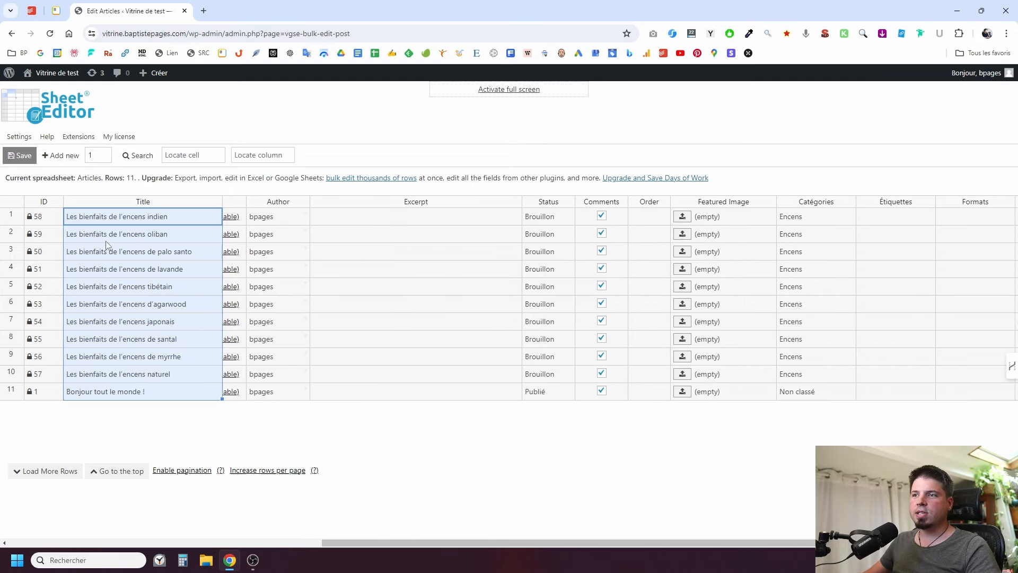
pyautogui.hscroll(-3, 112, 234)
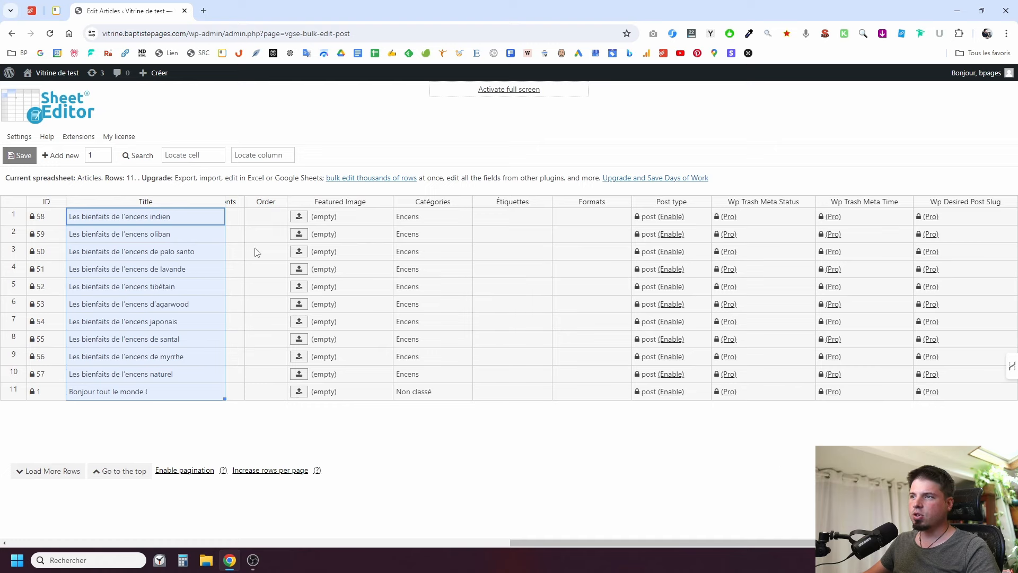
pyautogui.hscroll(-5, 330, 273)
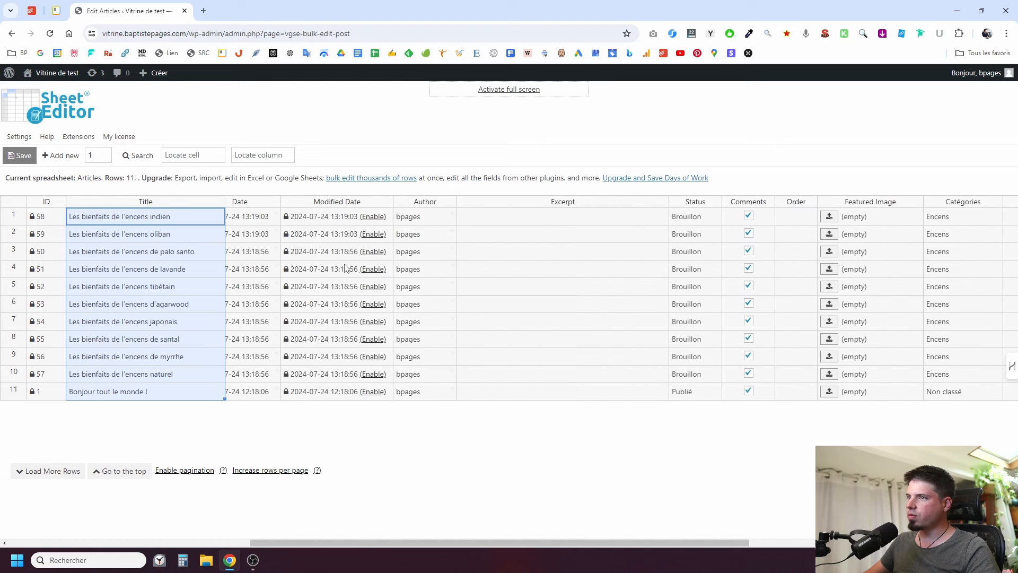
pyautogui.hscroll(-6, 398, 248)
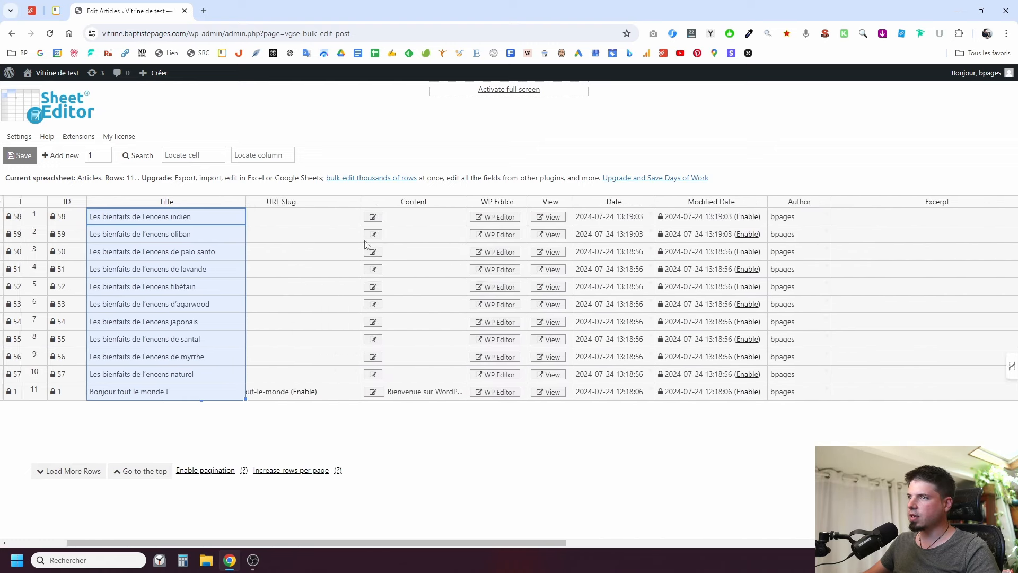
pyautogui.hscroll(6, 366, 247)
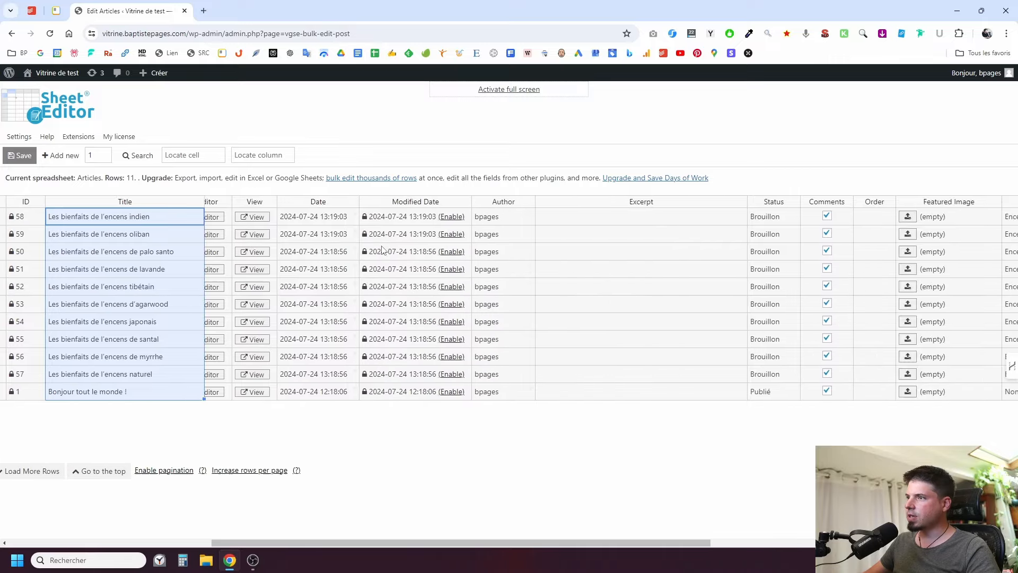
pyautogui.hscroll(6, 383, 251)
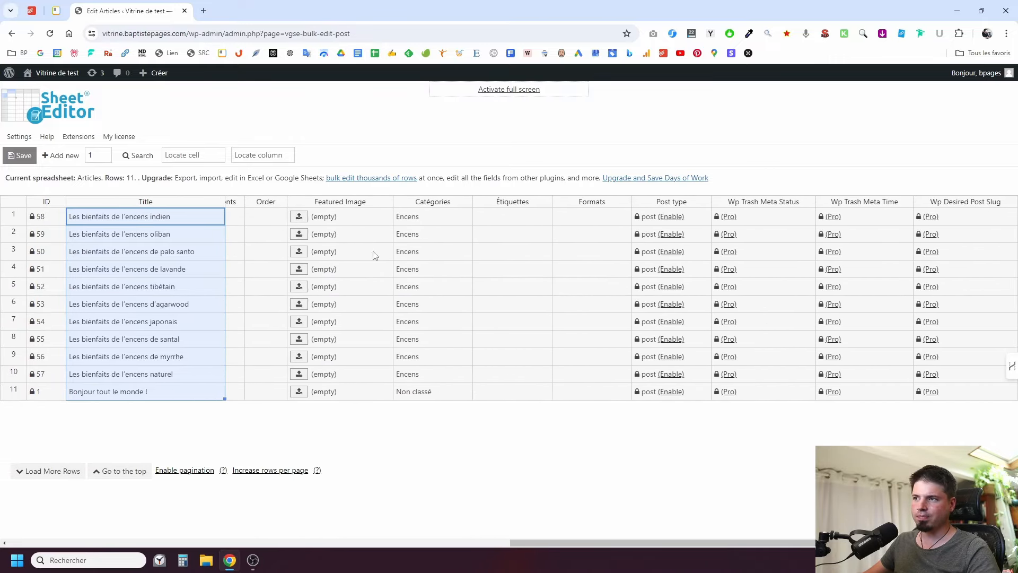
# - Add the existing "Non classé" category alongside "Encens" for the row 2 article "Les bienfaits de l'encens oliban"
pyautogui.click(450, 237)
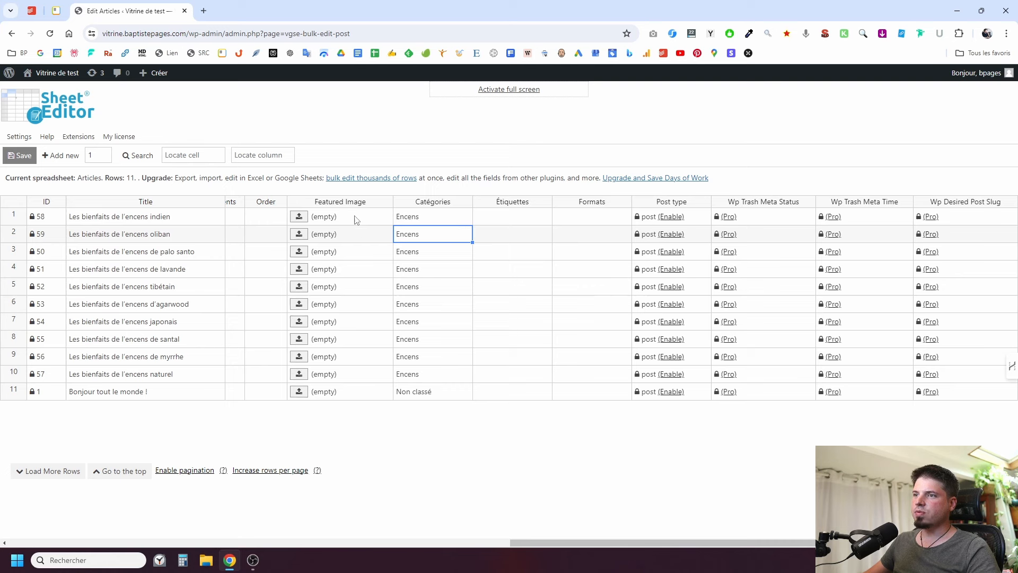
pyautogui.doubleClick(457, 237)
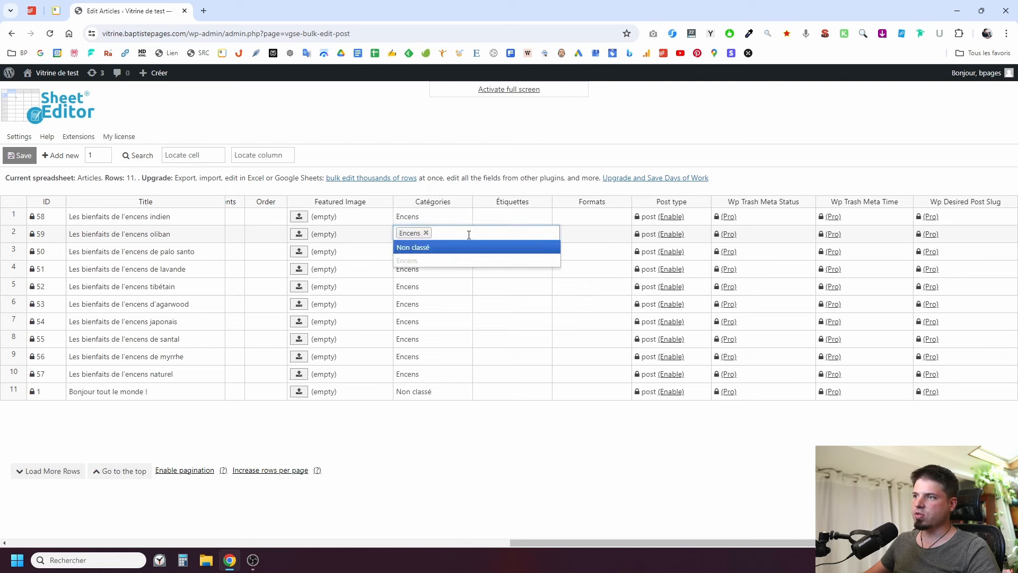
pyautogui.click(436, 253)
pyautogui.click(450, 260)
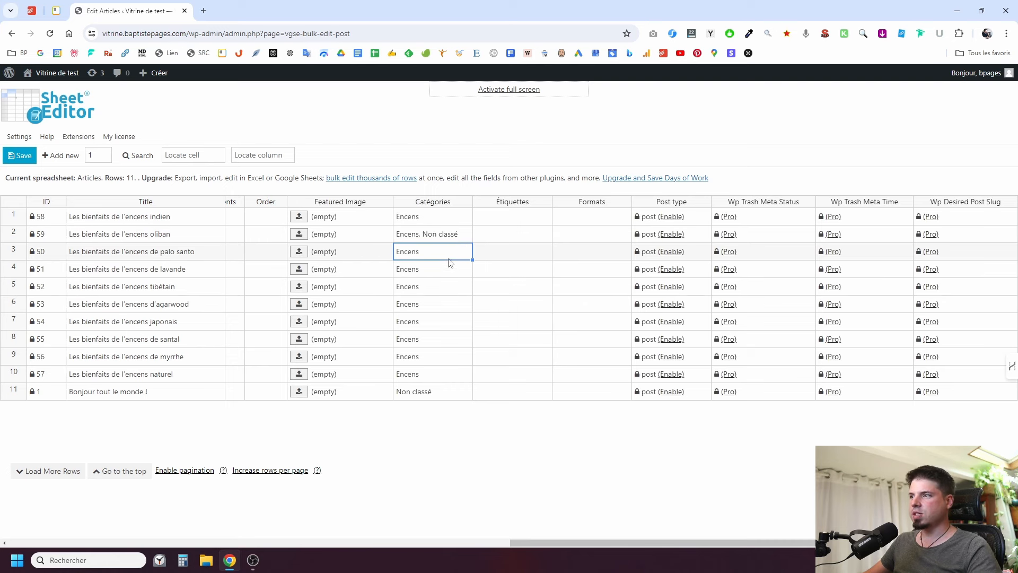
pyautogui.doubleClick(467, 235)
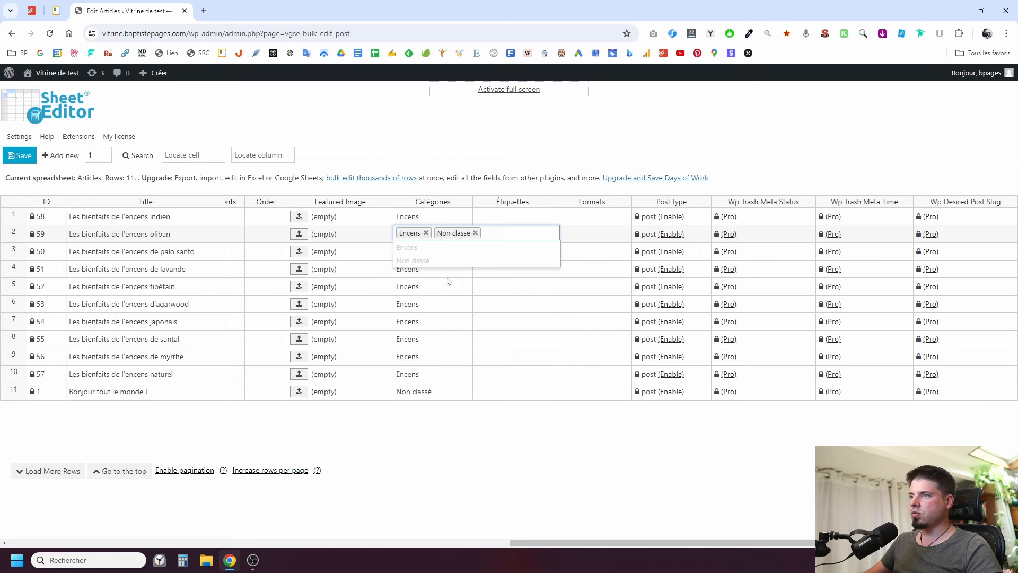
pyautogui.press('Escape')
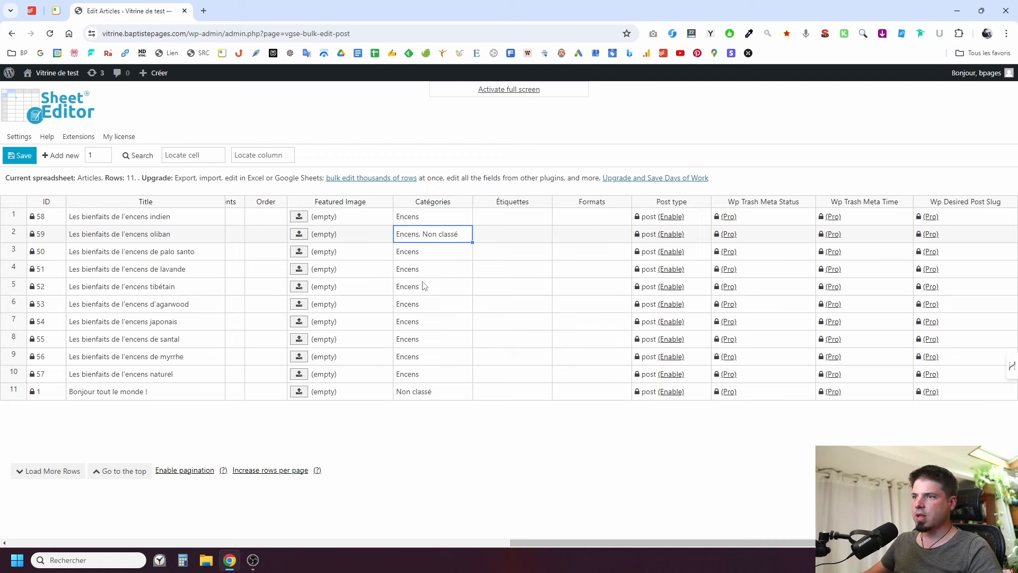
# - Copy the "Encens, Non classé" categories to the articles in rows 4, 6 and 1, and save the spreadsheet
pyautogui.click(432, 269)
pyautogui.write('Encens, Non classé')
pyautogui.click(438, 305)
pyautogui.write('Encens, Non classé')
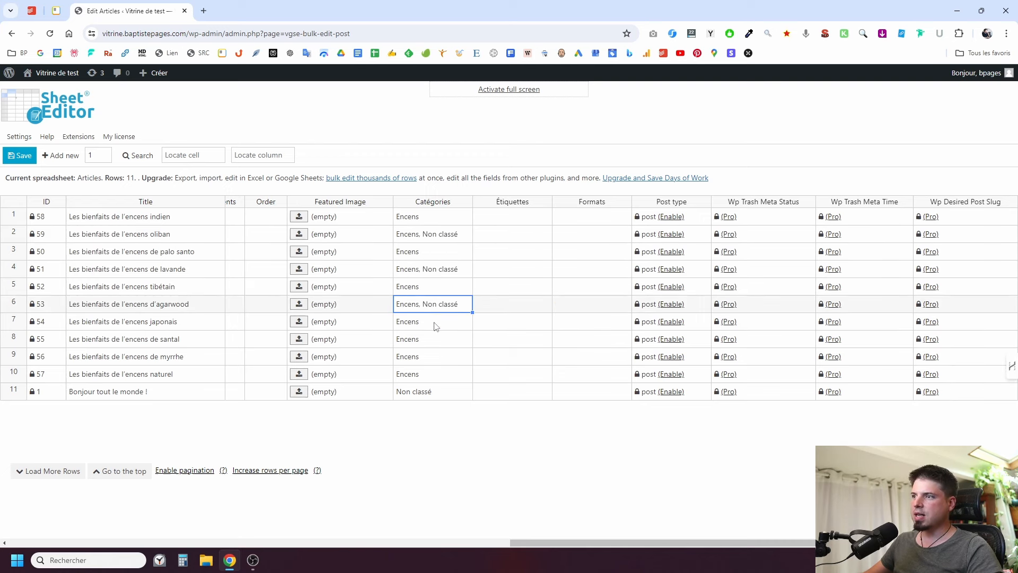
pyautogui.click(440, 217)
pyautogui.hotkey('ctrl', 'v')
pyautogui.click(501, 273)
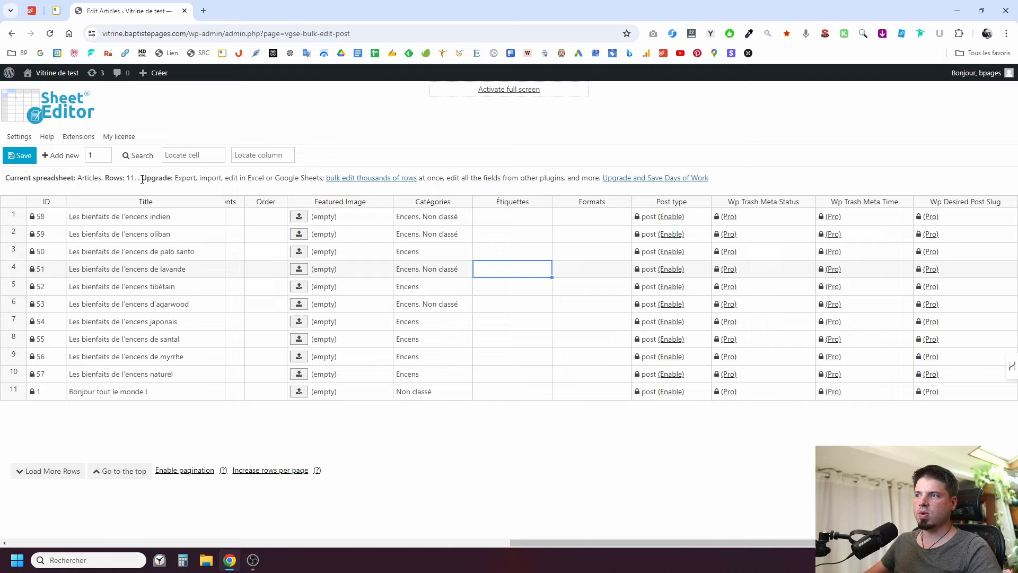
pyautogui.click(12, 157)
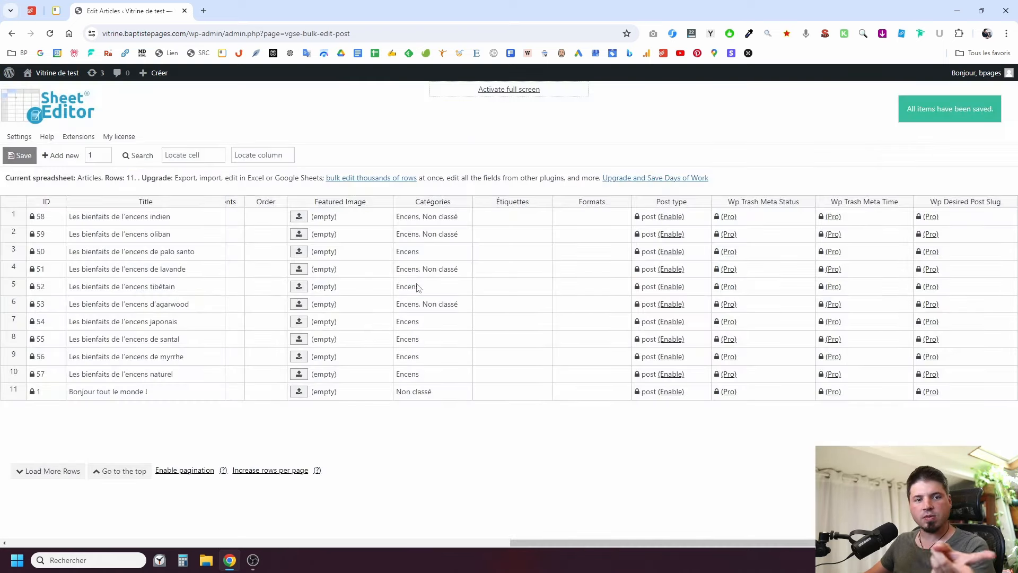
# - Open the WP Sheet Editor upgrade page and compare the Free and Pro plans, including WooCommerce product and YOAST SEO field editing
pyautogui.hscroll(-10, 505, 294)
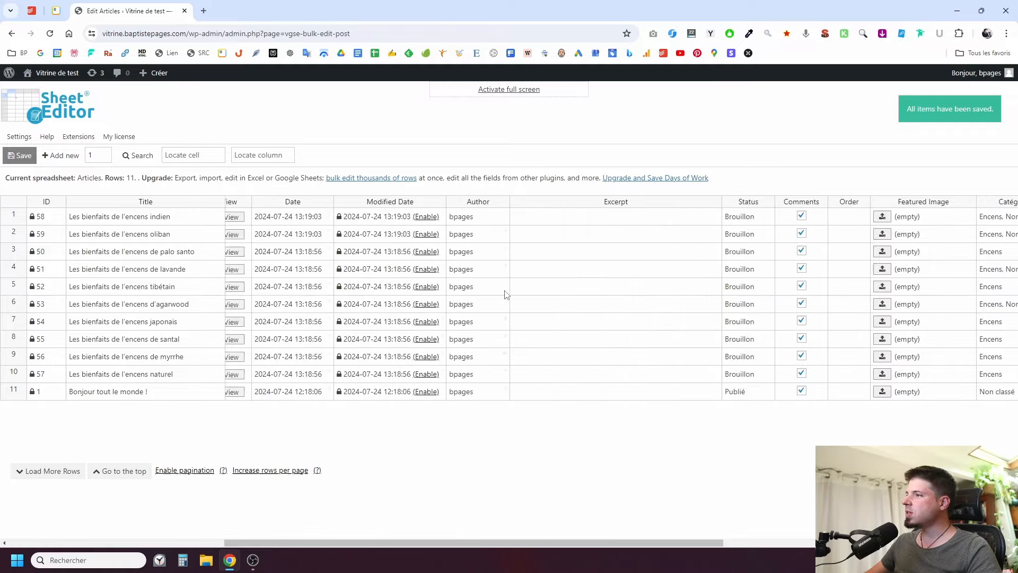
pyautogui.hscroll(-10, 504, 293)
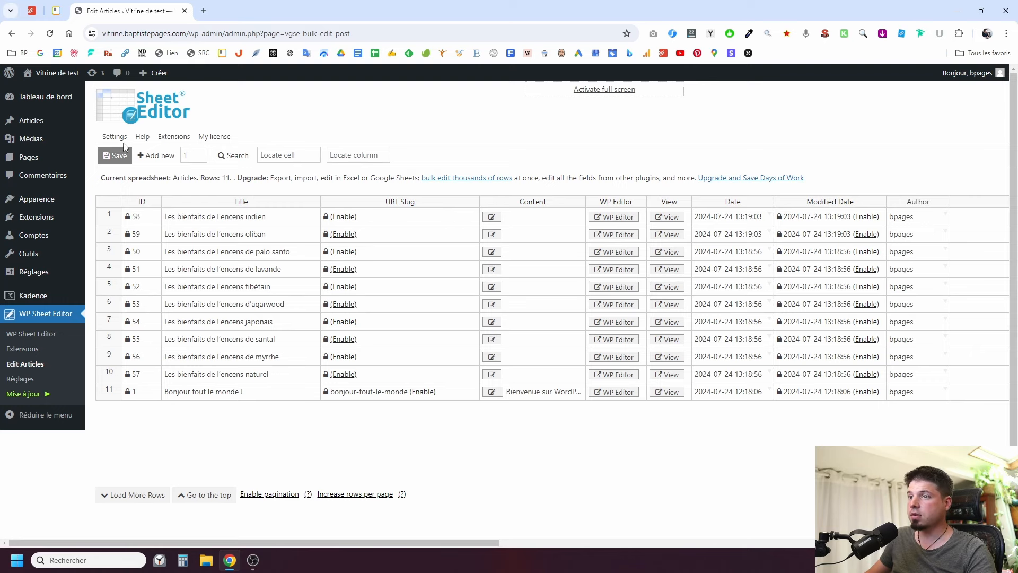
pyautogui.click(23, 394)
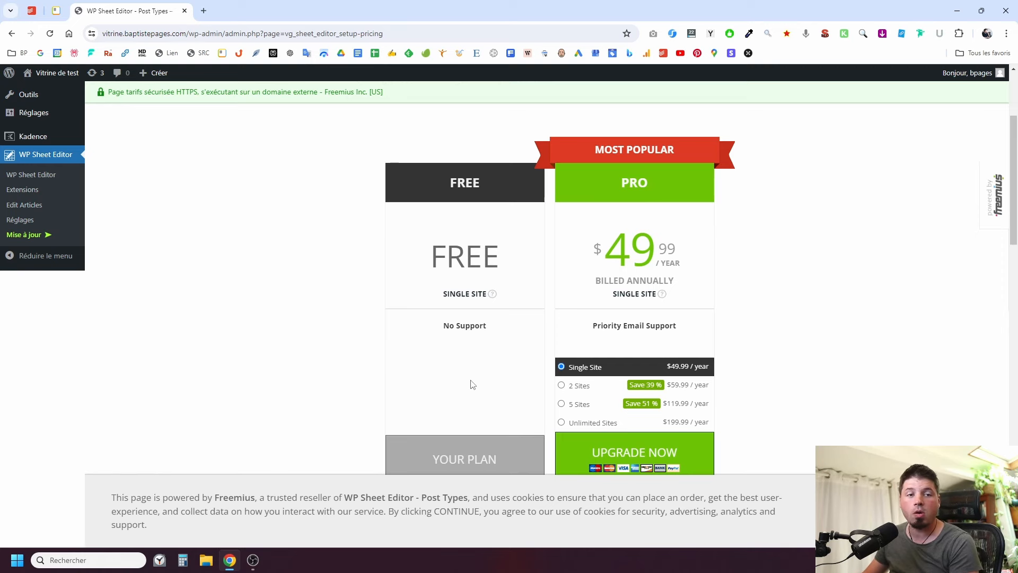
pyautogui.scroll(-5, 505, 378)
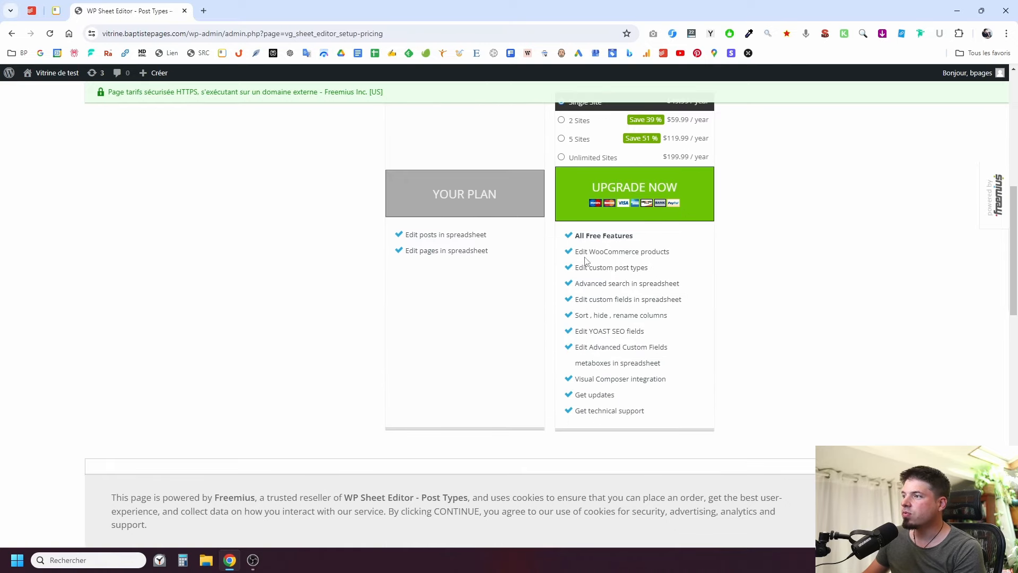
pyautogui.moveTo(577, 252); pyautogui.dragTo(702, 256)
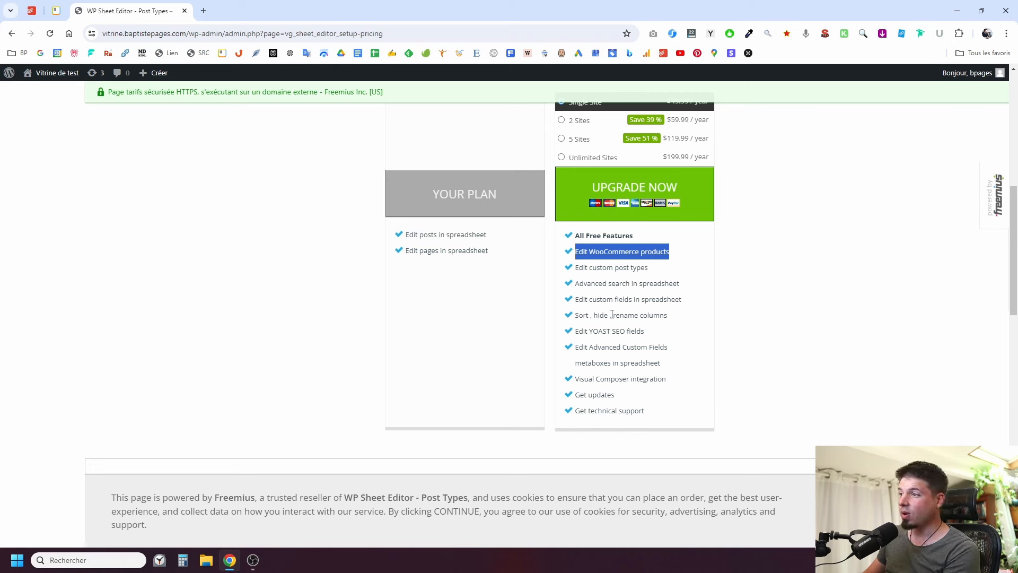
pyautogui.moveTo(578, 330); pyautogui.dragTo(673, 335)
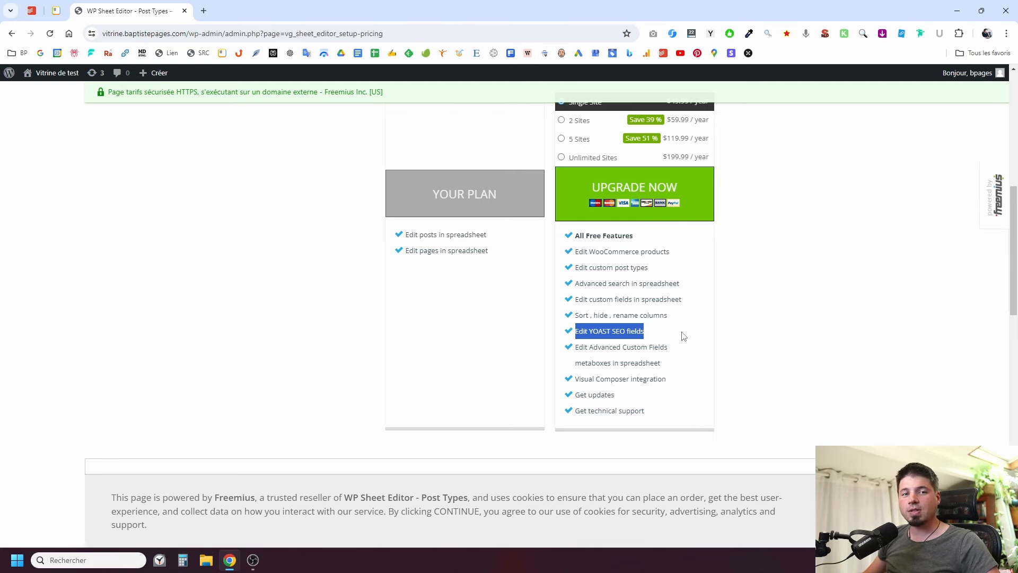
pyautogui.scroll(8, 486, 393)
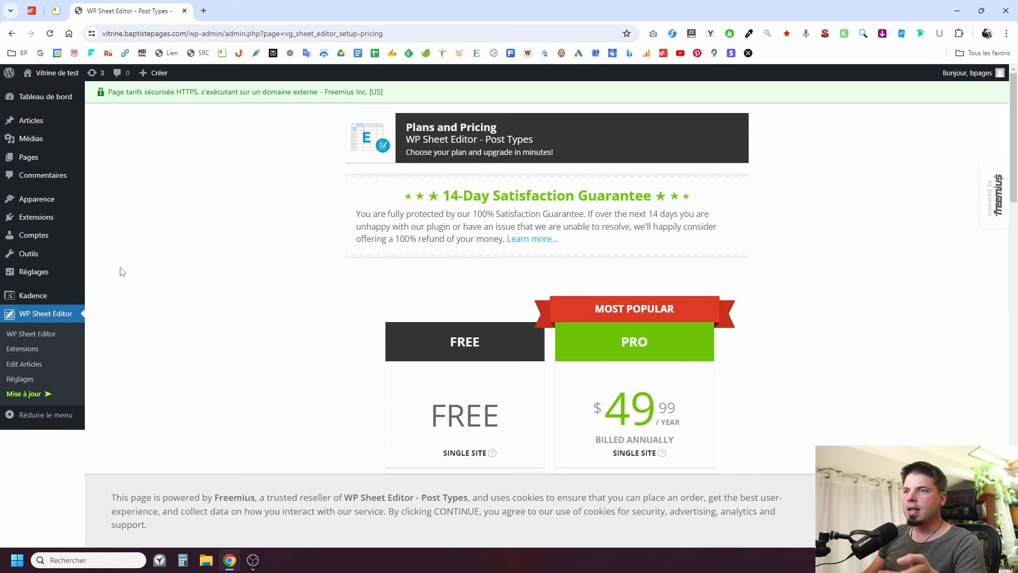
pyautogui.moveTo(56, 207)
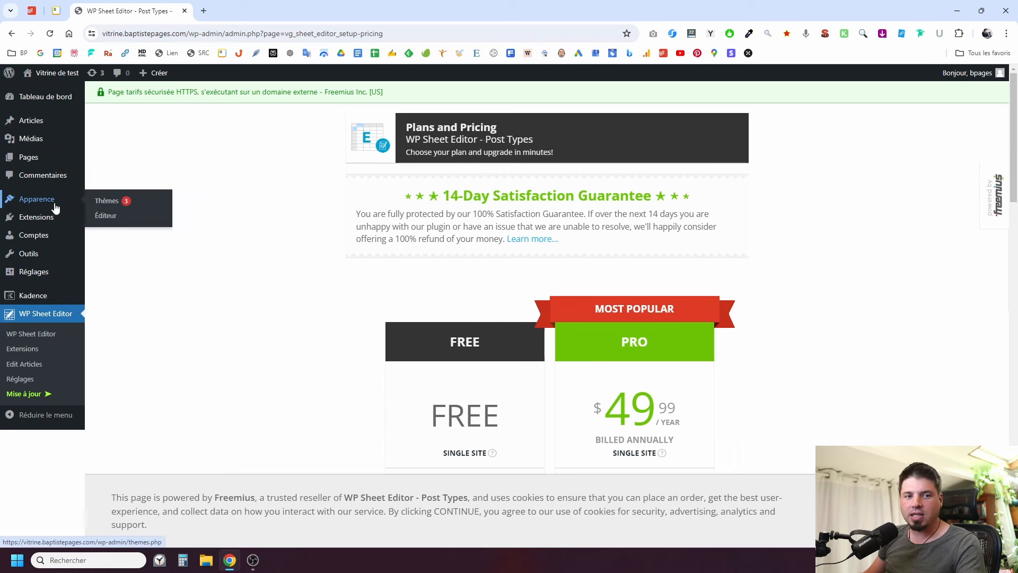